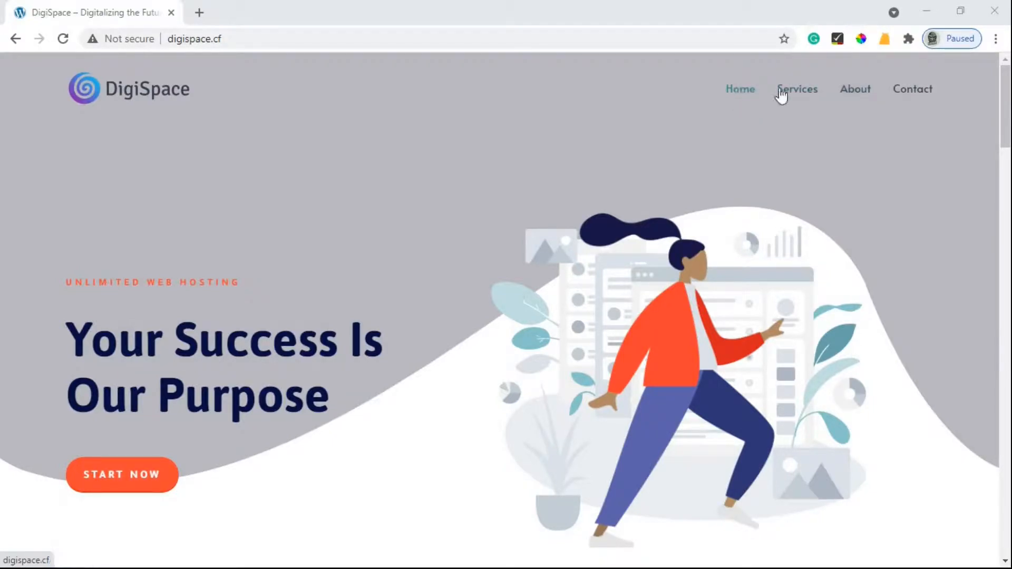
Leave the live DigiSpace homepage and go to digispace.cf/wp-admin to reach the login form.
left_click(797, 94)
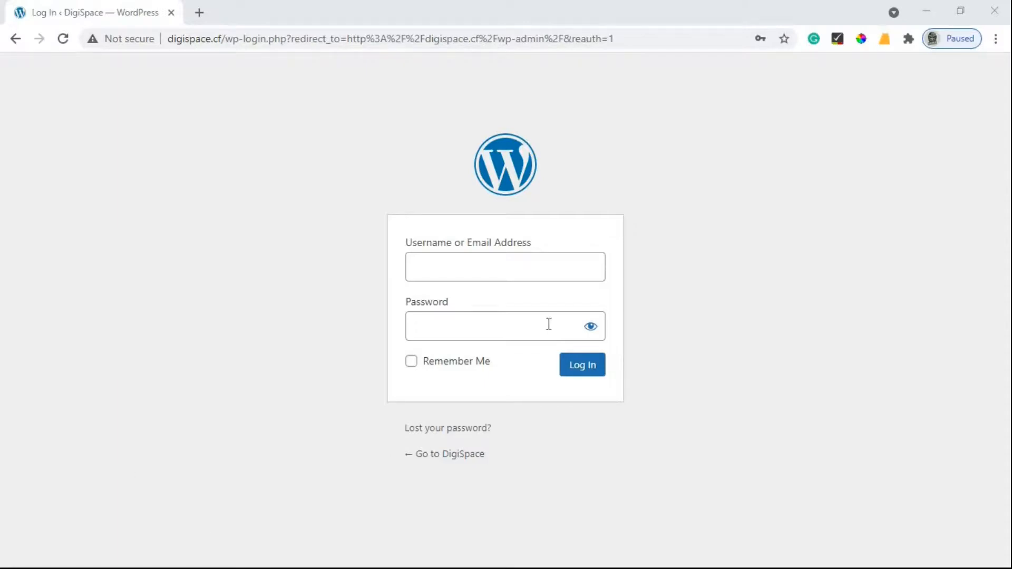
Sign in to the WordPress dashboard with the admin username and saved password.
left_click(525, 266)
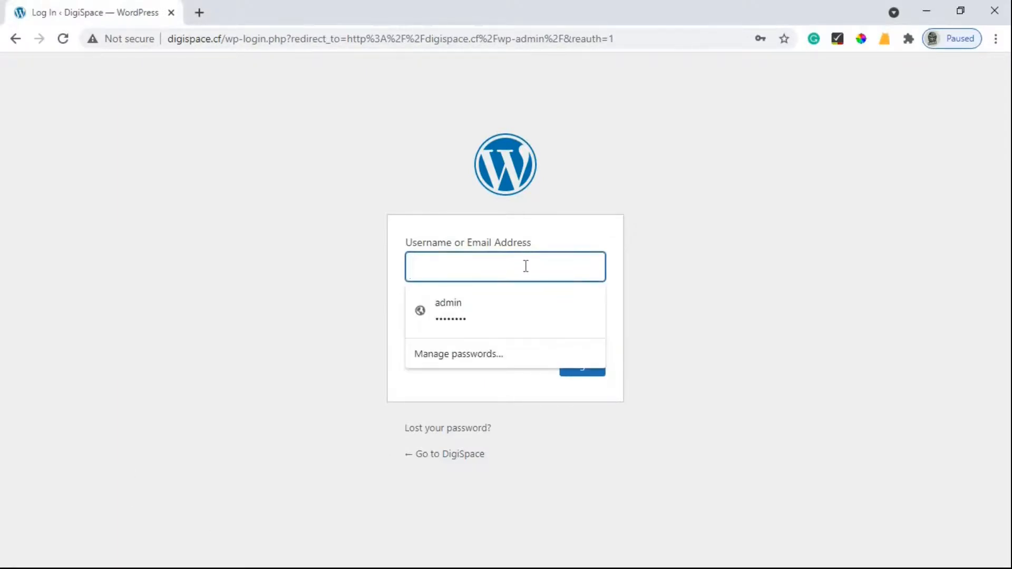
type("admin")
key("Tab")
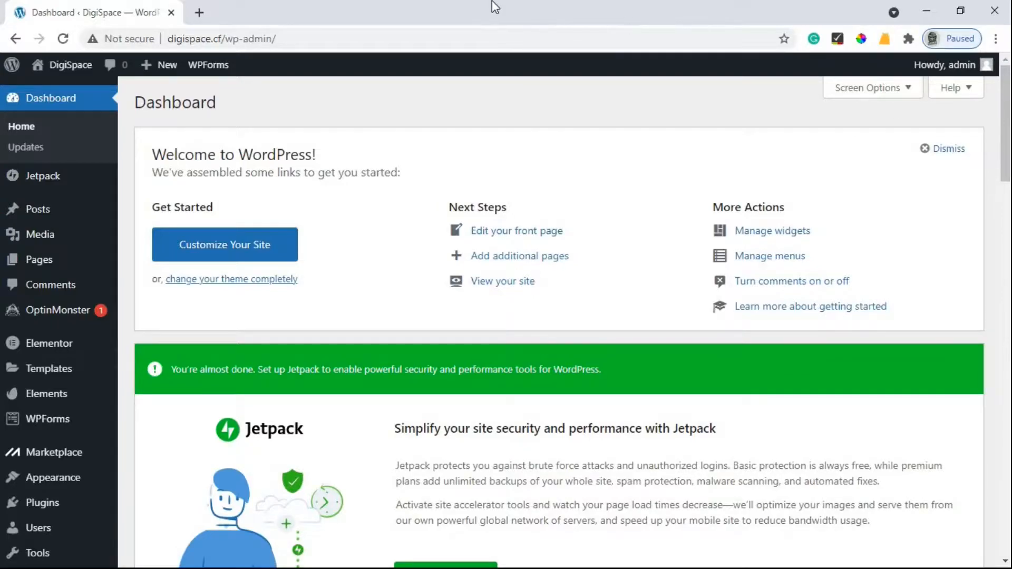
Open the live DigiSpace site in a new tab via Visit Site, keeping the dashboard in another tab.
mouse_move(50, 67)
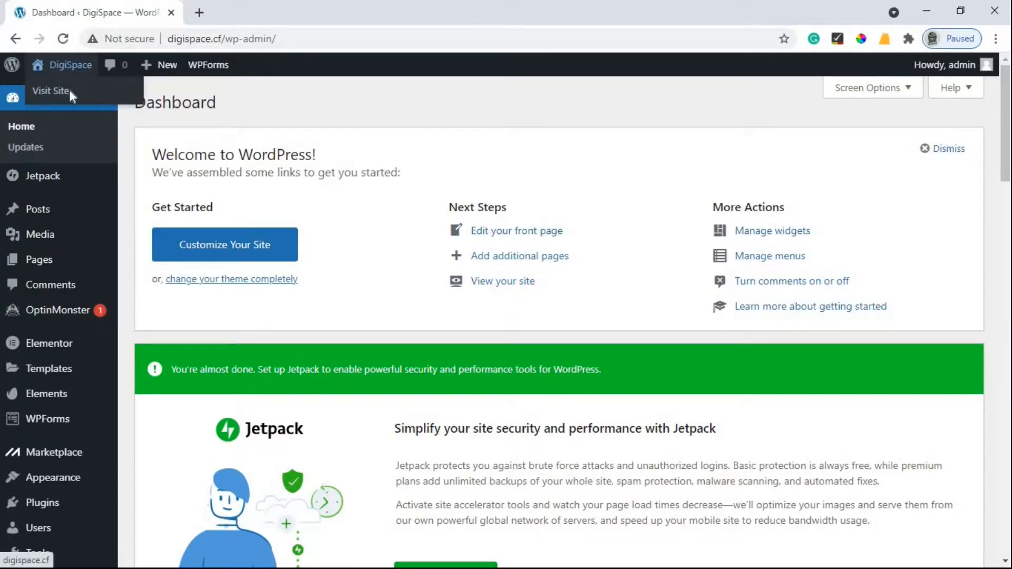
right_click(49, 89)
left_click(216, 105)
left_click(249, 2)
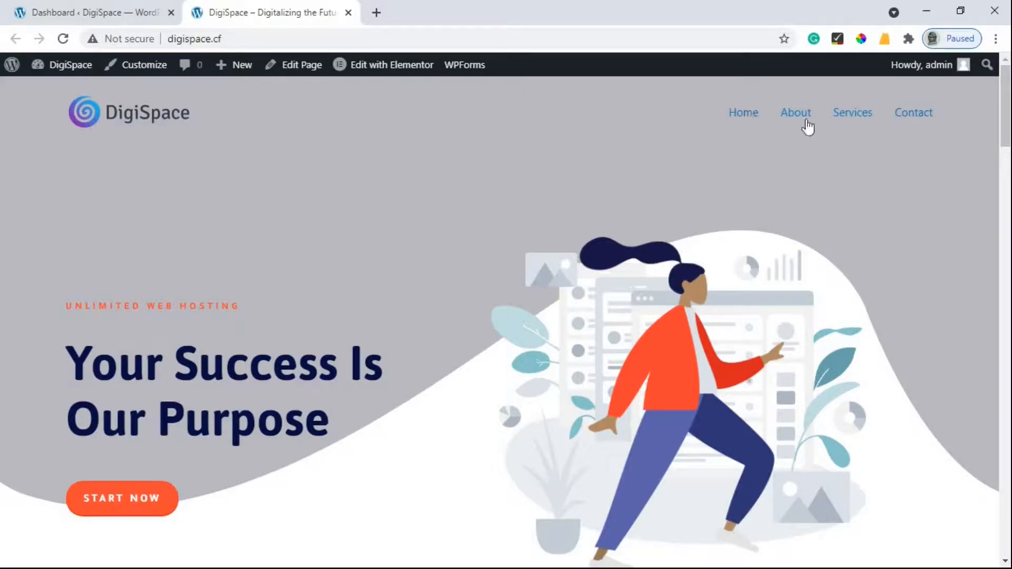
left_click(103, 2)
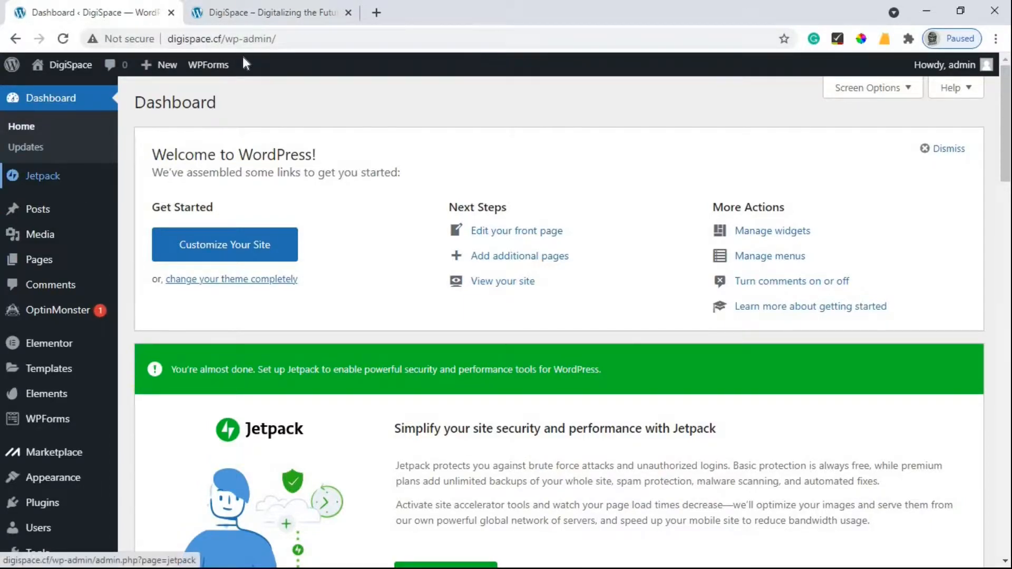
left_click(263, 12)
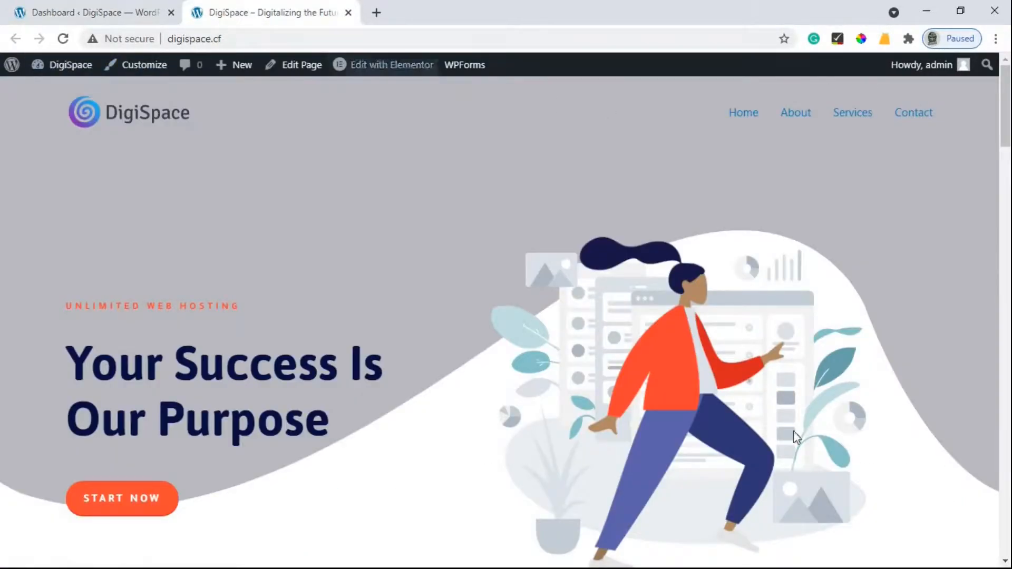
Launch the Customizer from the admin bar and go to its Menus section.
left_click(158, 68)
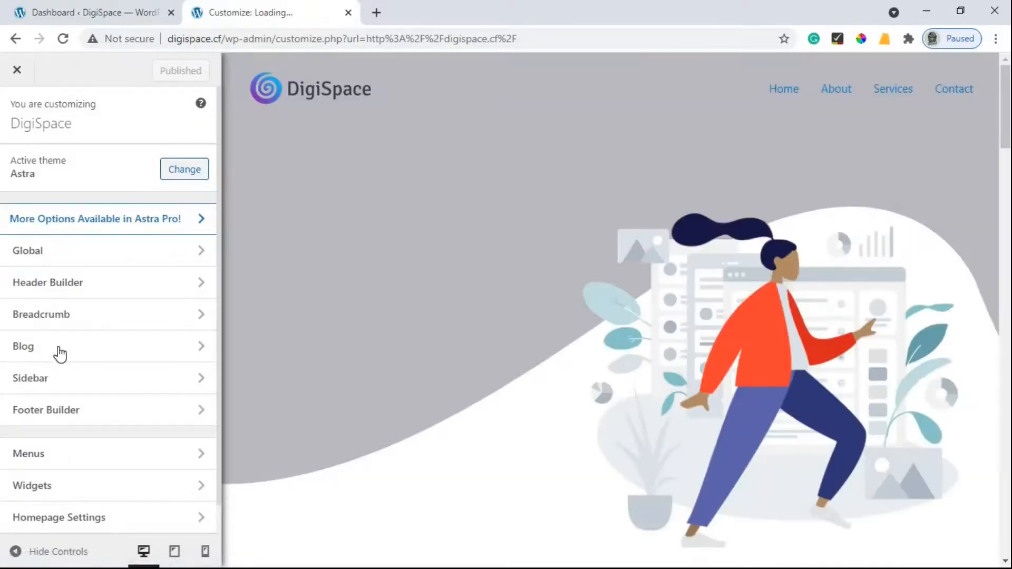
scroll(81, 431, "down", 1)
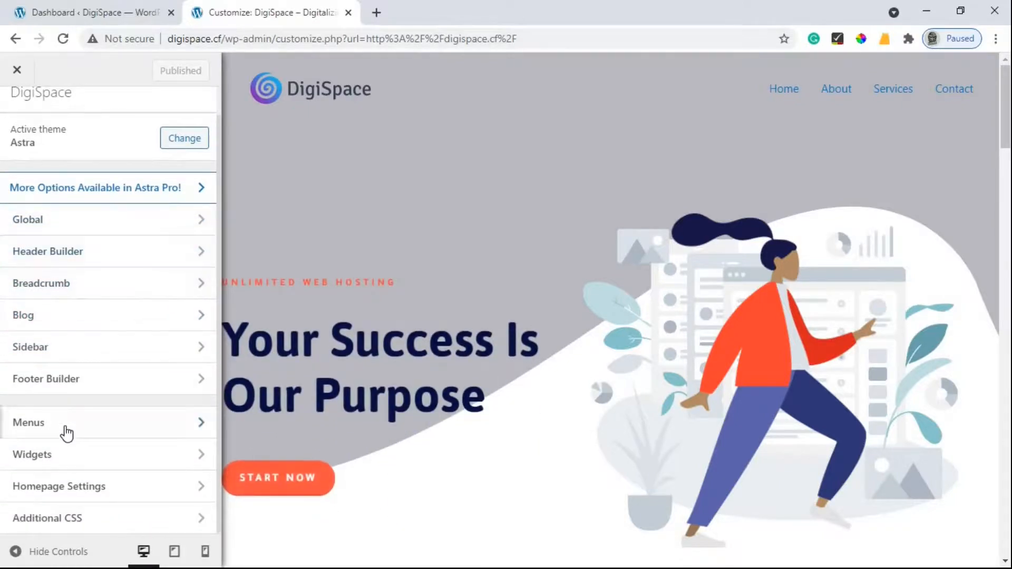
left_click(33, 431)
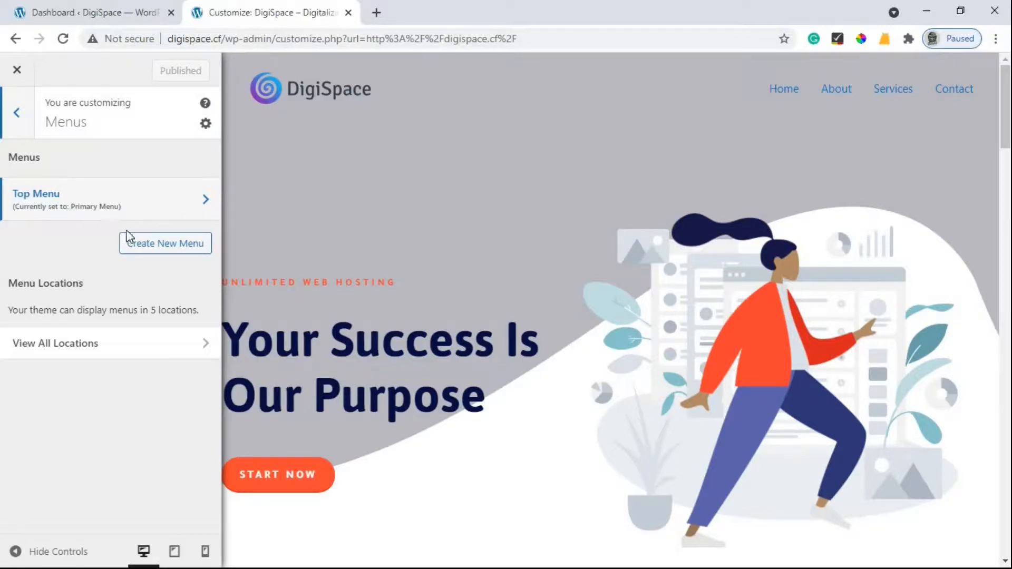
Create a menu named 'Main Menu' assigned to Primary Menu and show the pages to add.
left_click(169, 252)
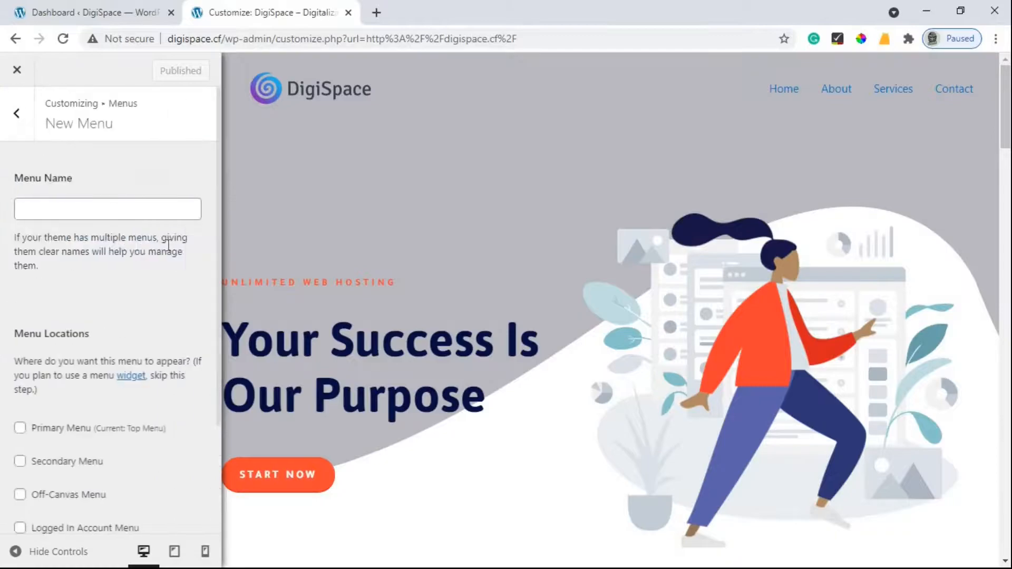
left_click(89, 209)
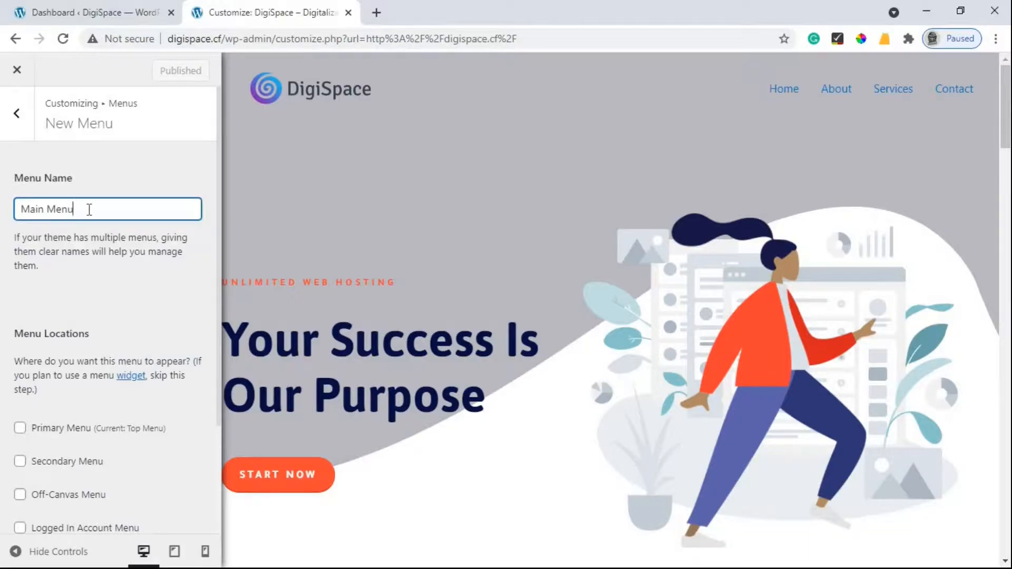
scroll(58, 295, "down", 2)
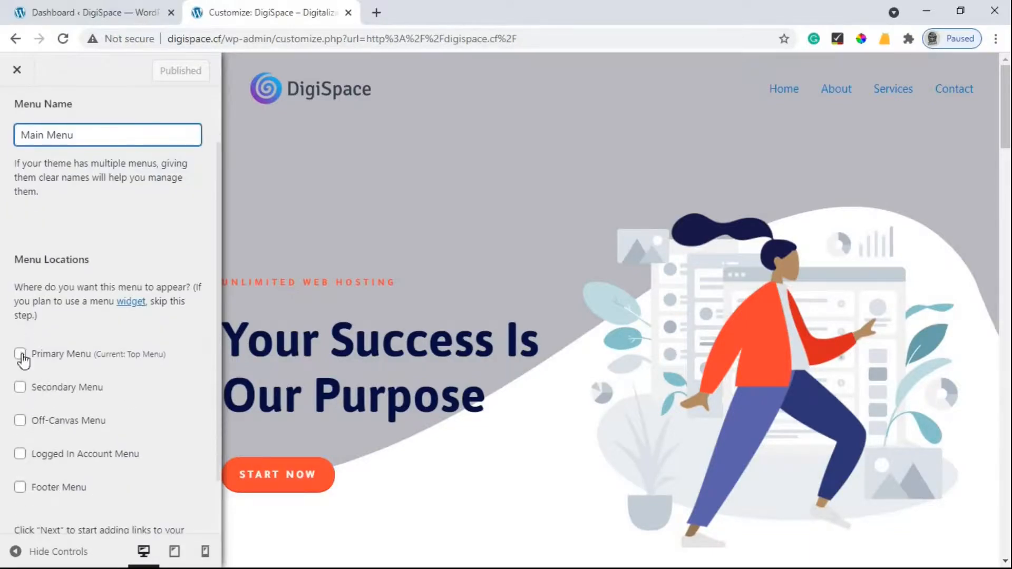
left_click(21, 356)
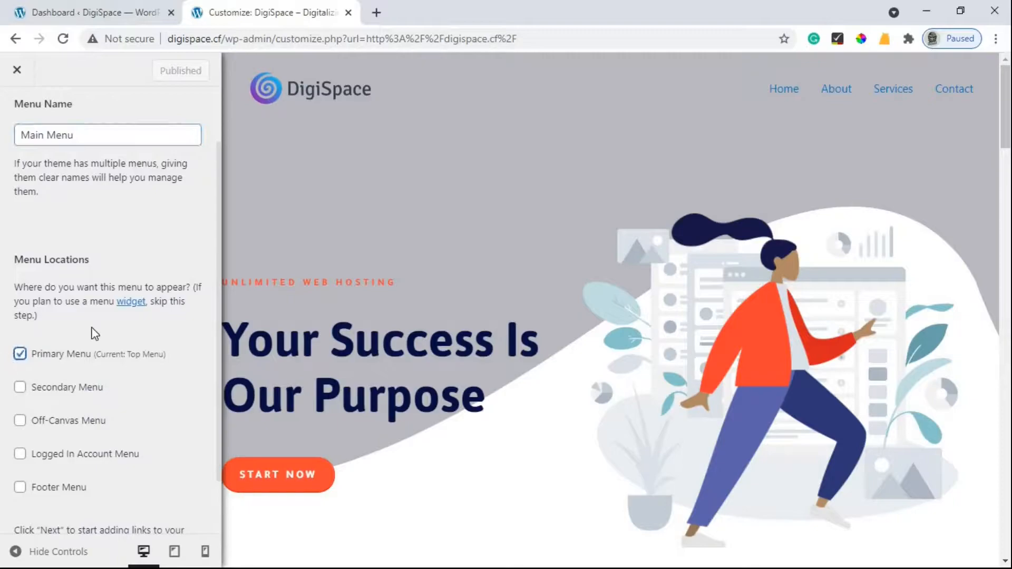
scroll(90, 332, "down", 2)
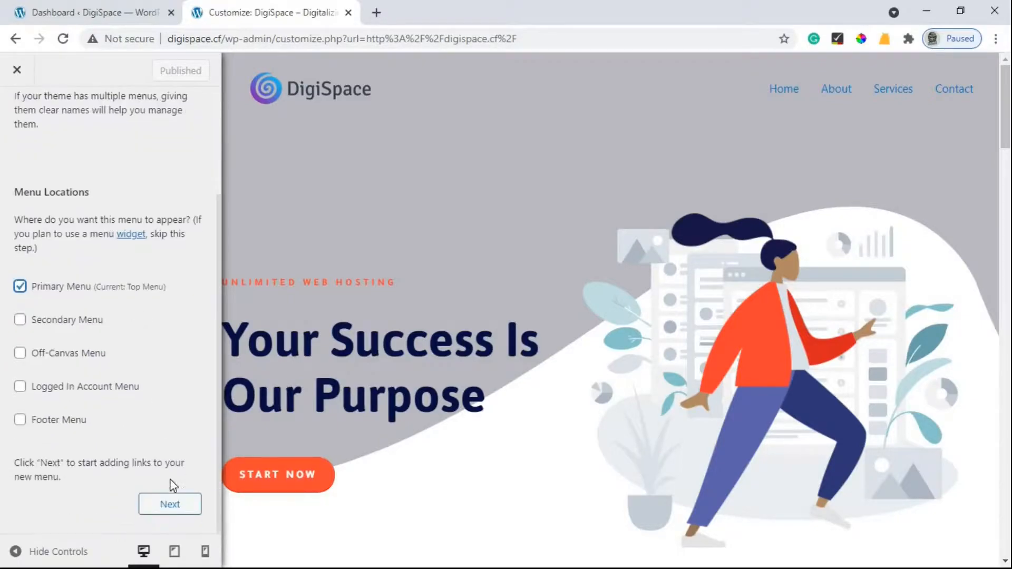
left_click(179, 506)
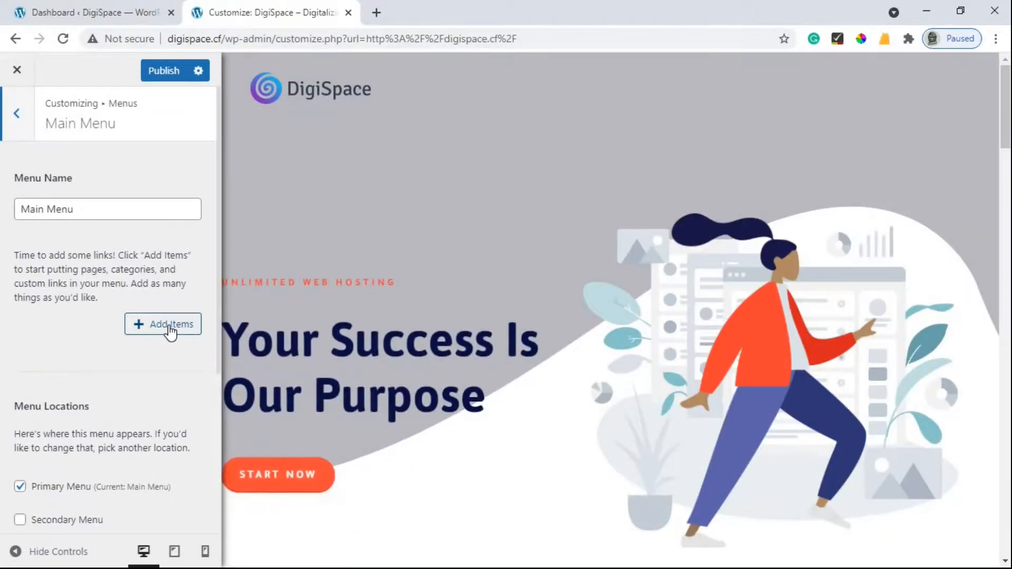
left_click(170, 332)
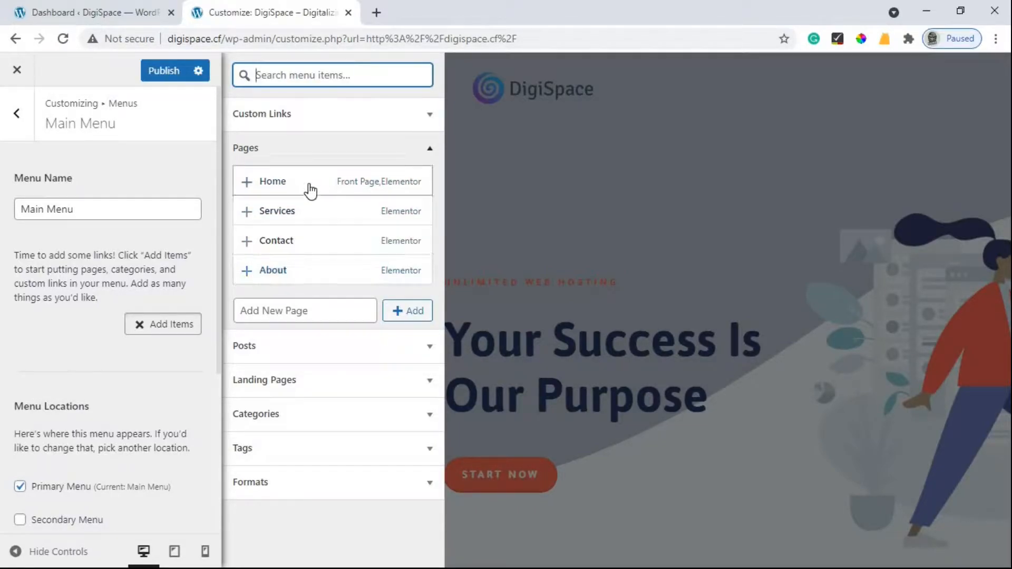
Add the Home, Services, Contact and About pages to Main Menu and publish it.
left_click(247, 184)
left_click(246, 214)
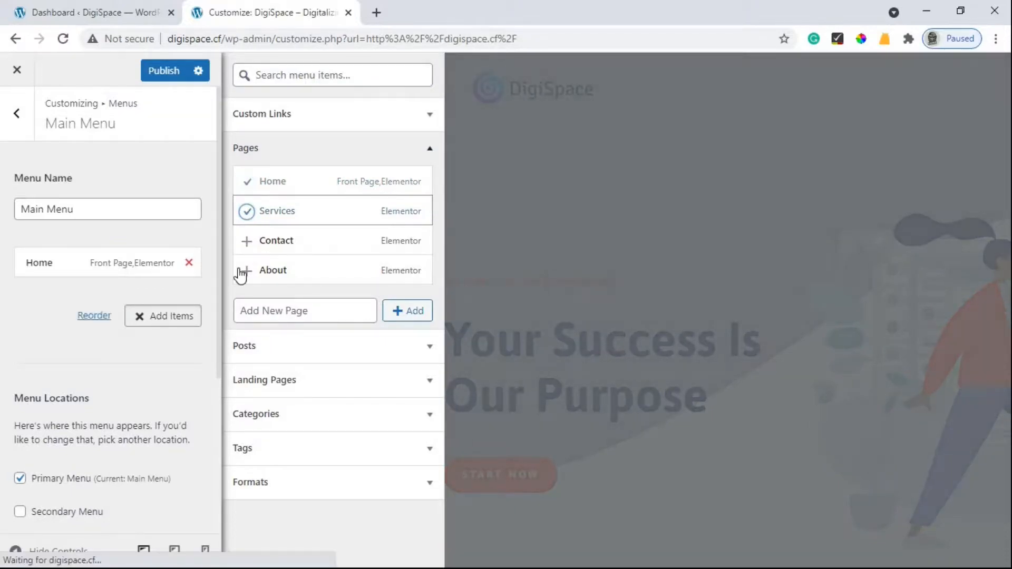
left_click(247, 243)
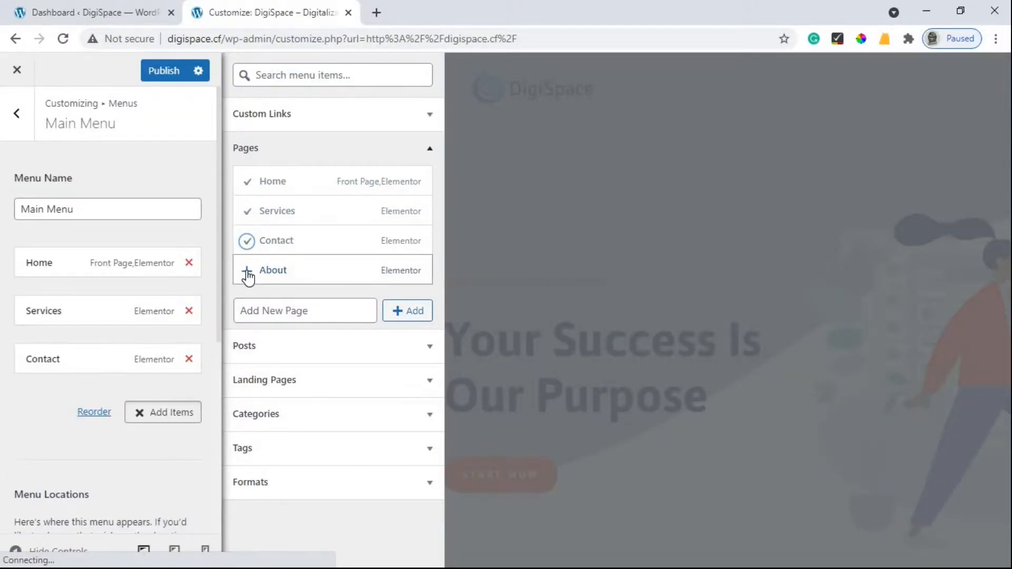
left_click(247, 273)
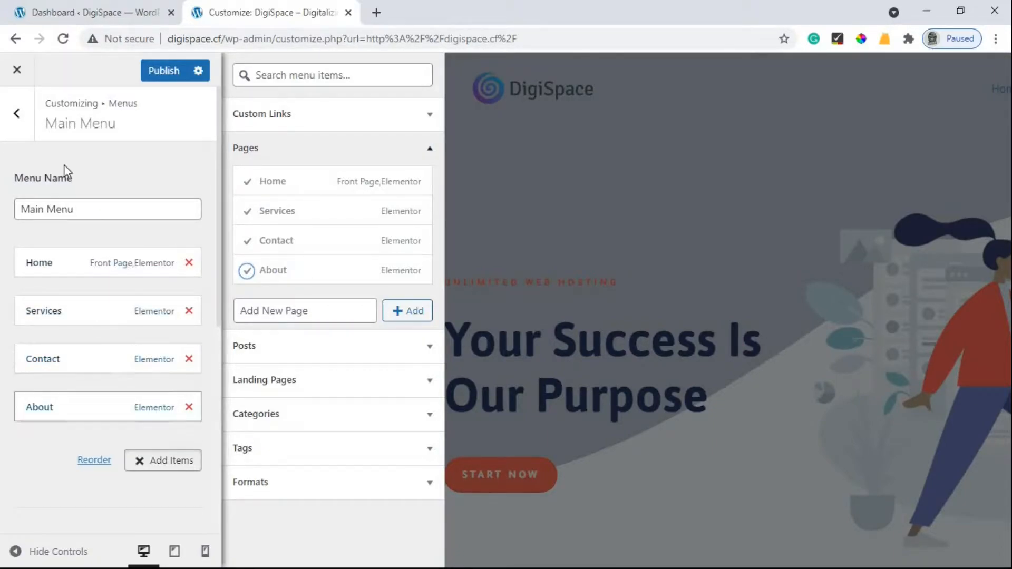
left_click(169, 72)
left_click(61, 11)
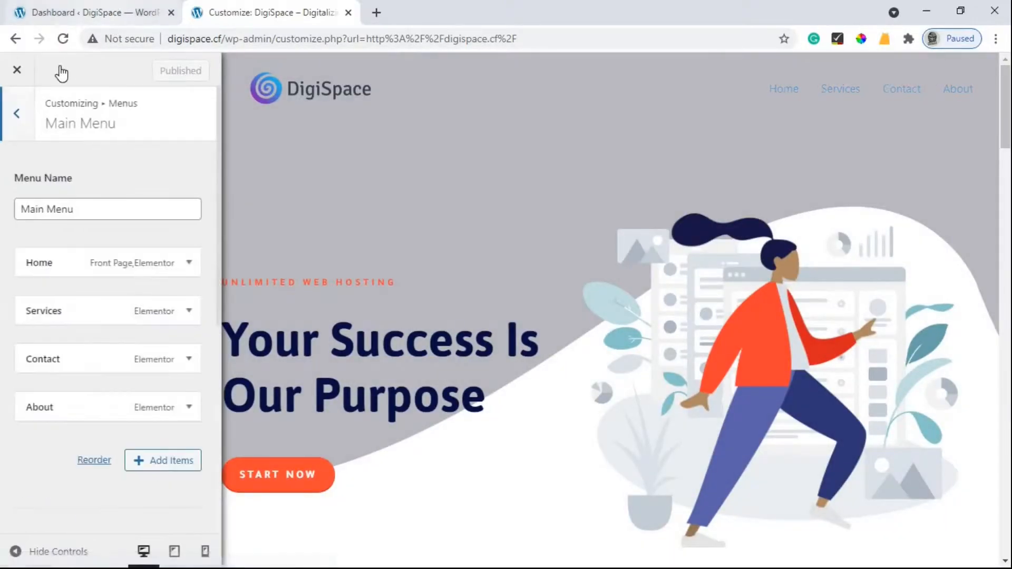
Open the live site in a new tab, then go back to the Customizer.
mouse_move(59, 74)
right_click(56, 95)
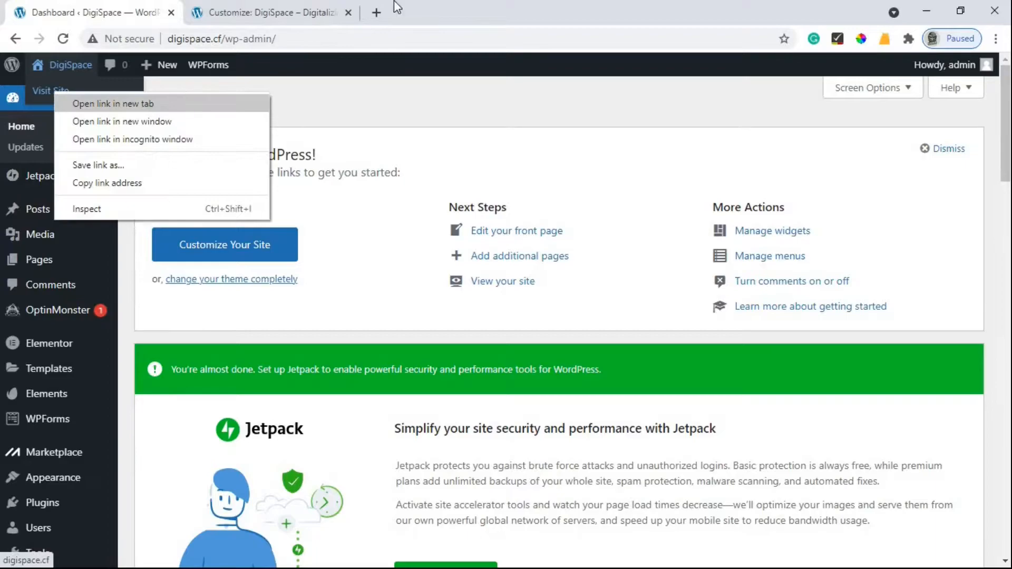
left_click(110, 102)
left_click(415, 8)
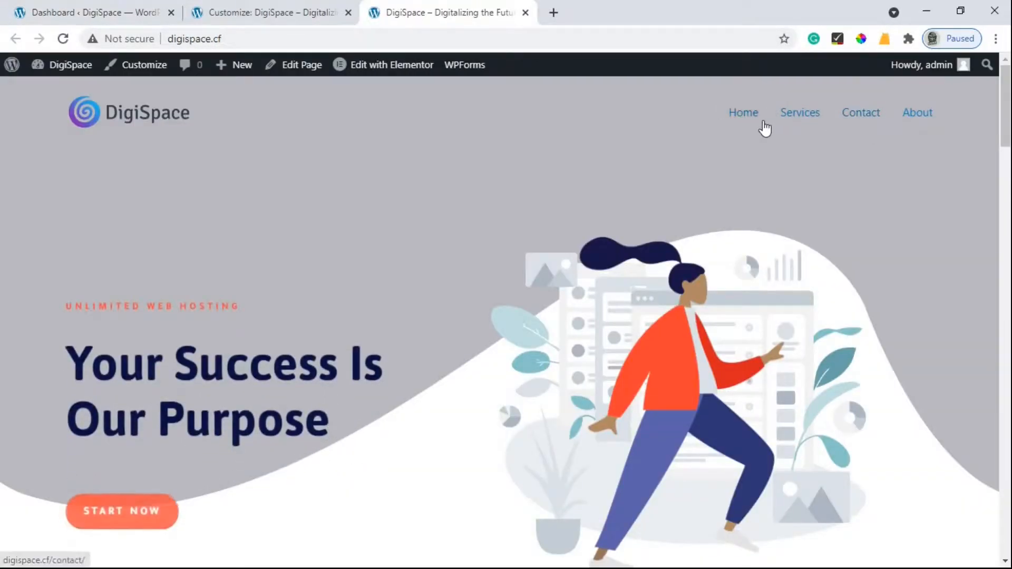
left_click(305, 10)
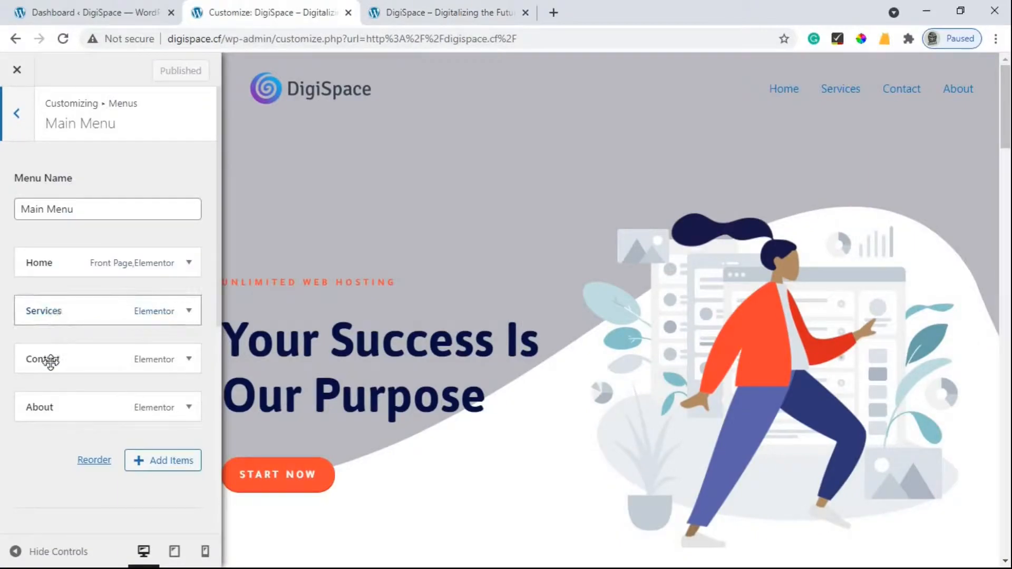
Nest Contact under Services, publish, and check the dropdown on the live header.
left_click_drag(63, 361, 74, 343)
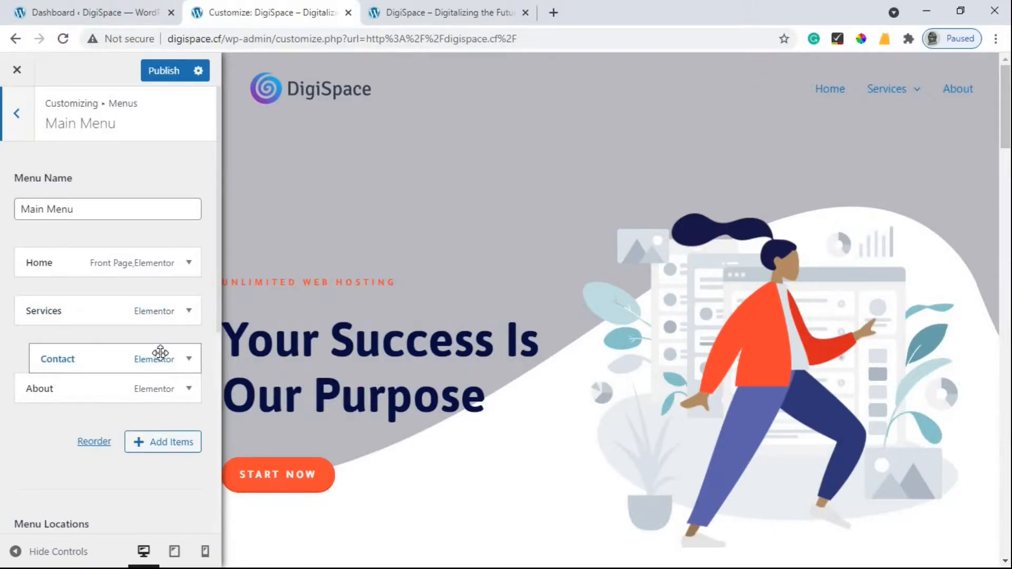
left_click(165, 71)
left_click(434, 2)
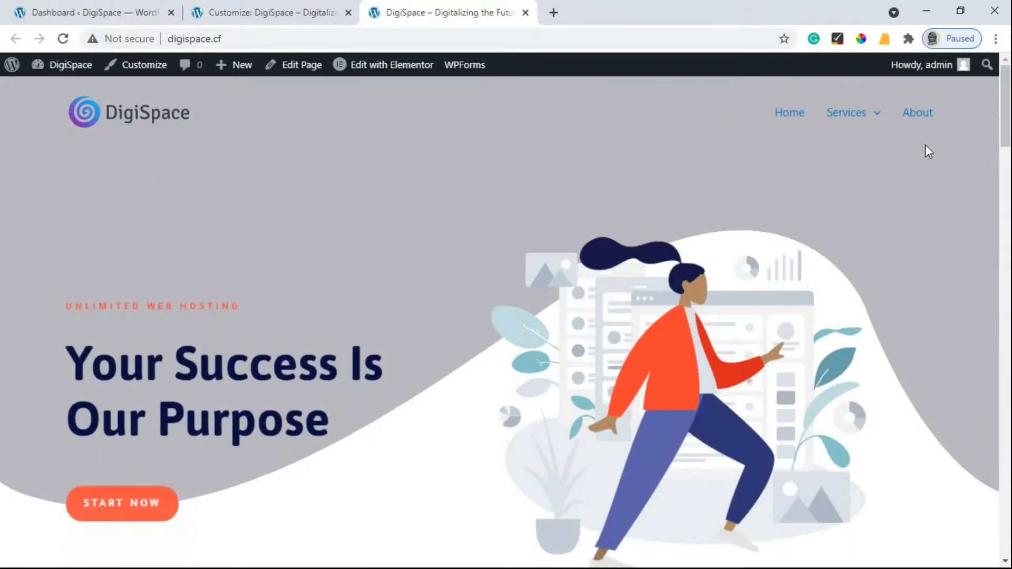
mouse_move(867, 120)
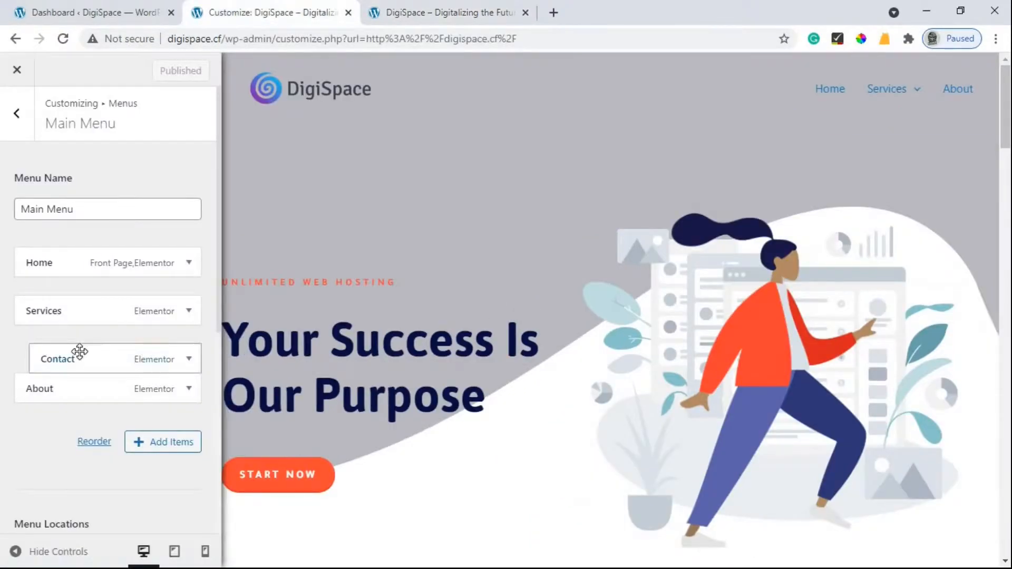
Move About to top level, publish, and reload the live site to check the menu.
mouse_move(46, 388)
left_mouse_down()
mouse_move(74, 395)
mouse_move(62, 390)
left_mouse_up()
left_click(164, 71)
left_click(431, 2)
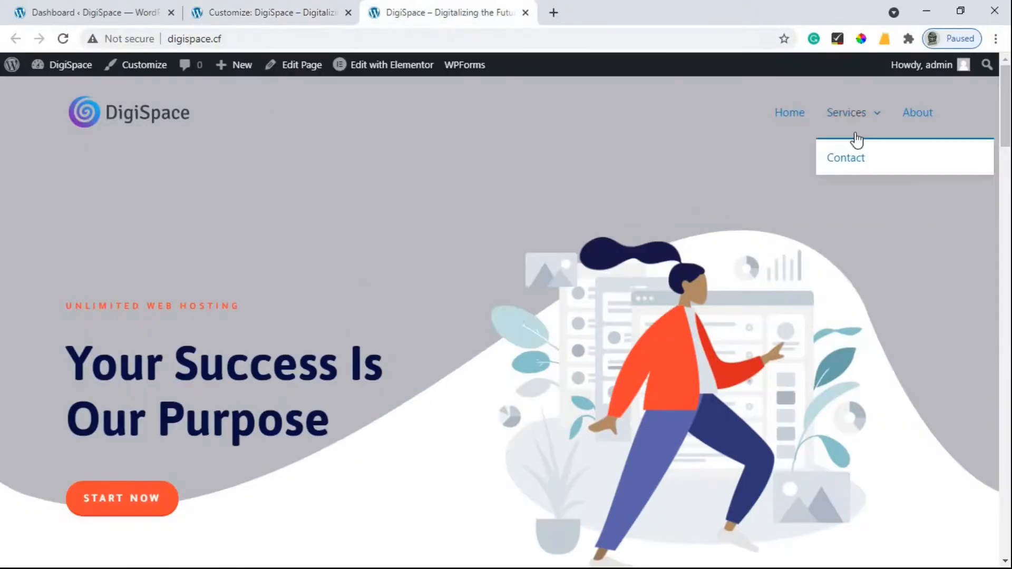
left_click(64, 39)
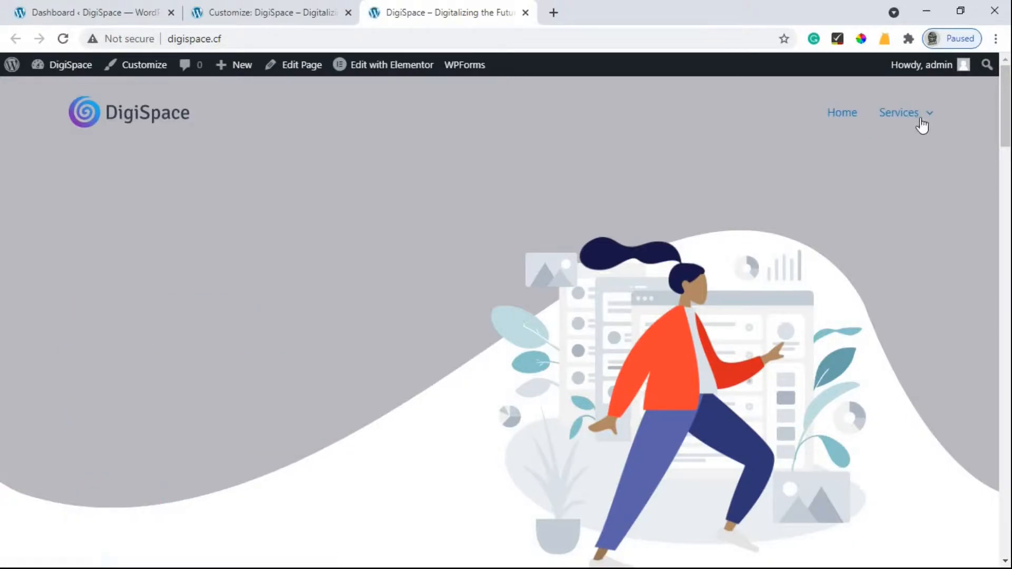
mouse_move(916, 119)
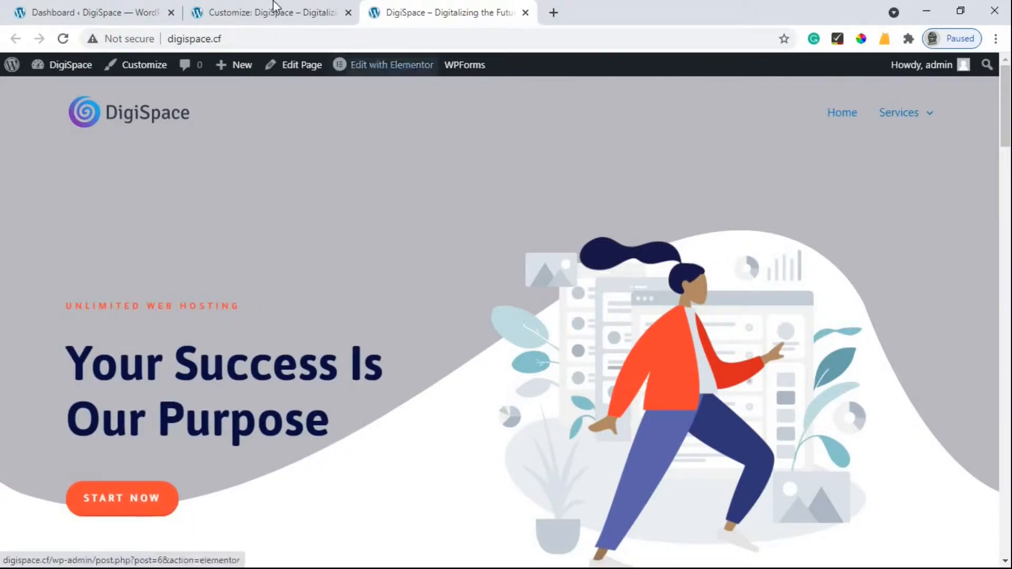
left_click(279, 12)
Make Contact a top-level item after About, publish, and confirm Home, Services, About, Contact live.
left_click_drag(84, 356, 48, 373)
left_click_drag(41, 331, 42, 337)
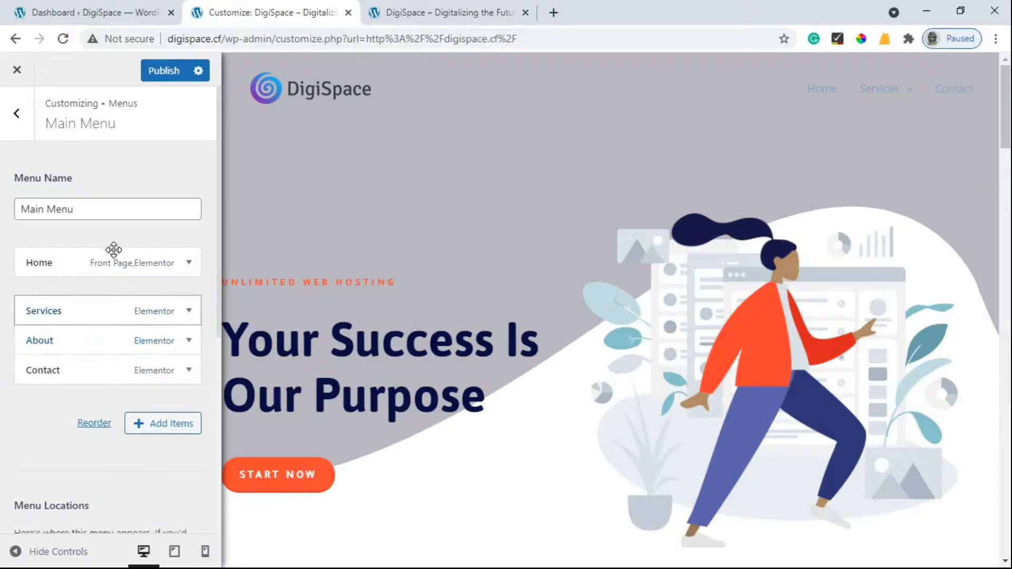
left_click(162, 79)
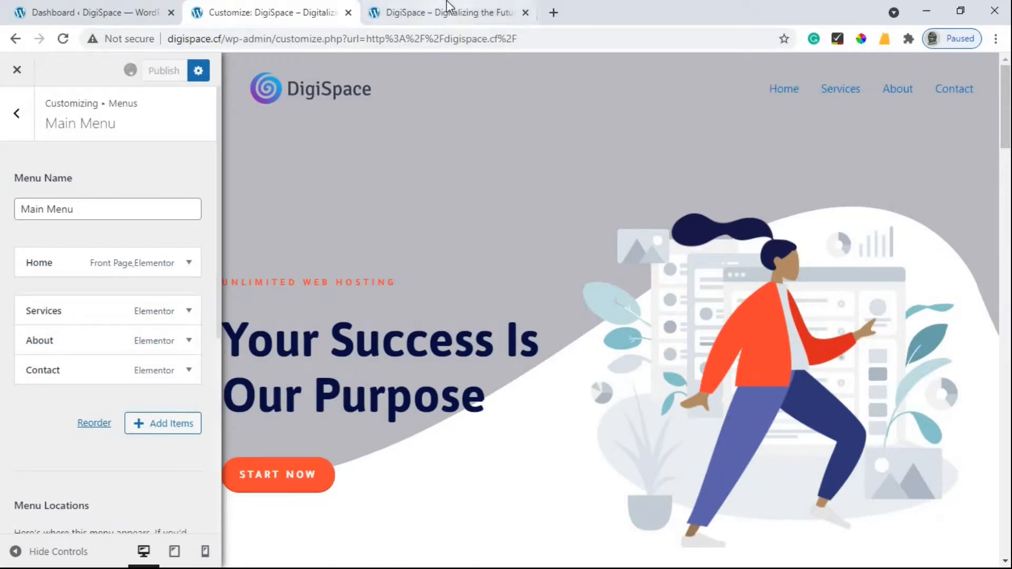
left_click(446, 3)
left_click(64, 40)
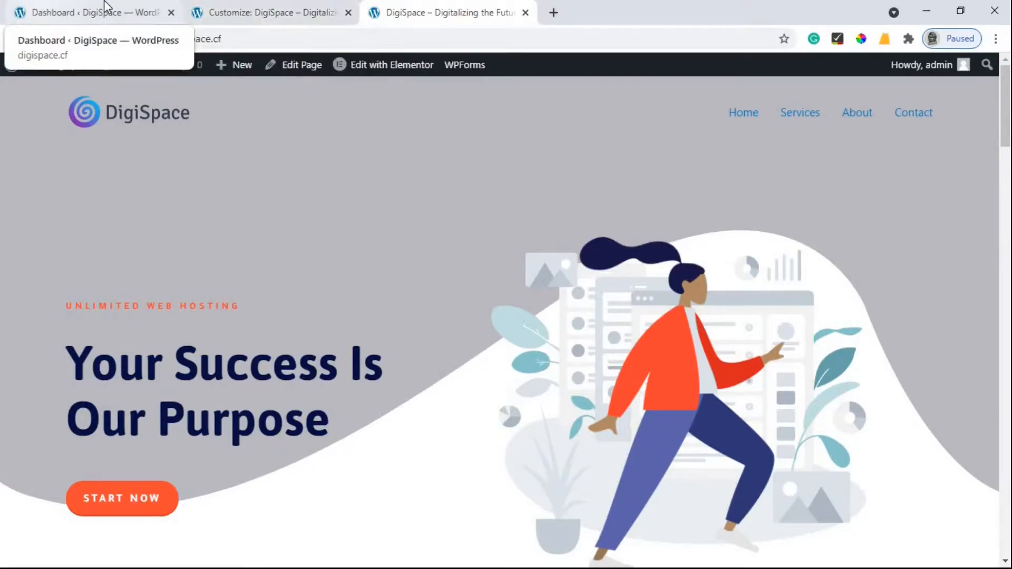
left_click(216, 8)
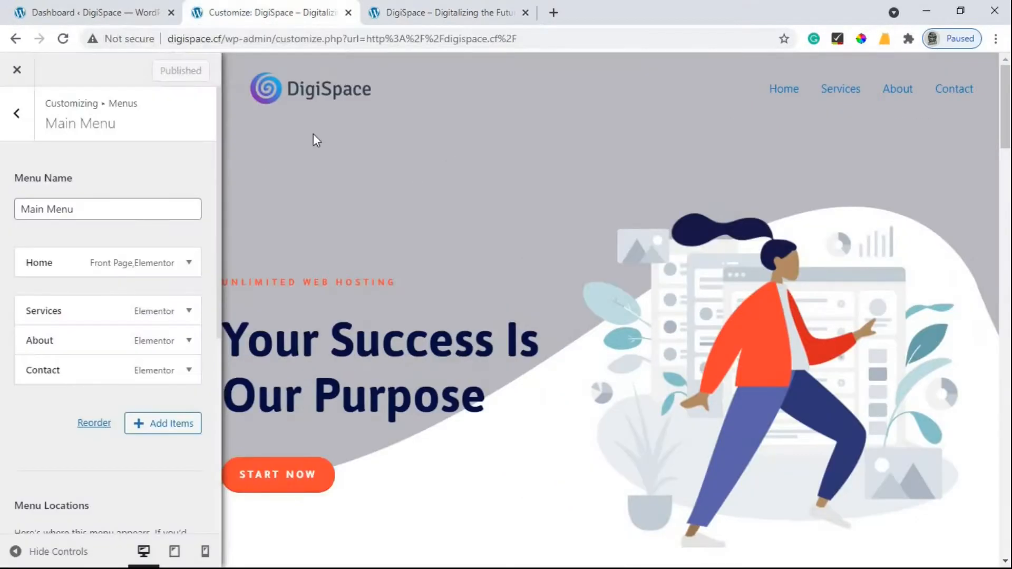
Return to the menus list and open the header Primary Menu settings from the preview's edit icon.
left_click(16, 114)
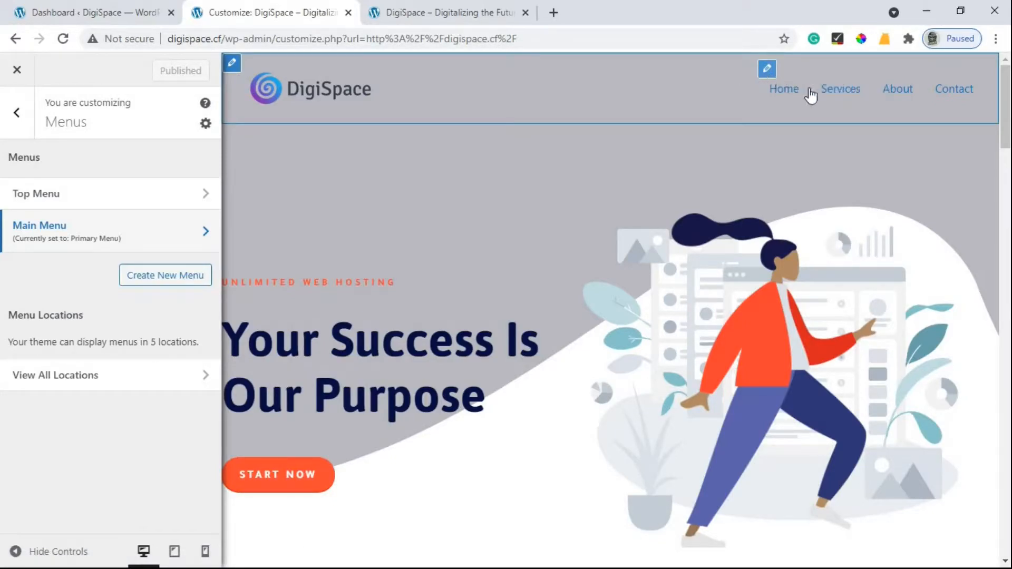
left_click(767, 69)
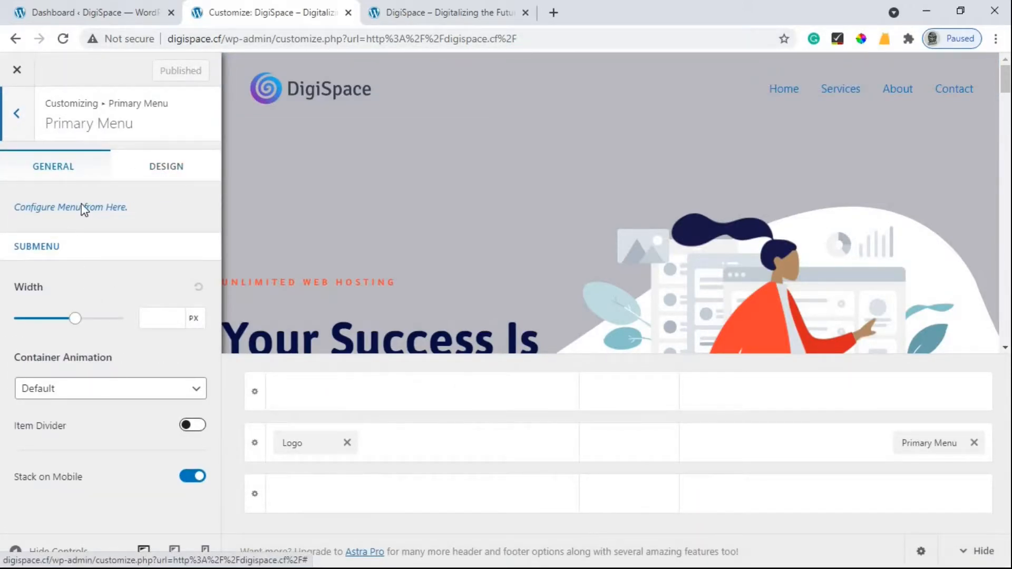
In the Primary Menu Design settings, set the normal Text/Link menu colour to dark grey.
left_click(155, 179)
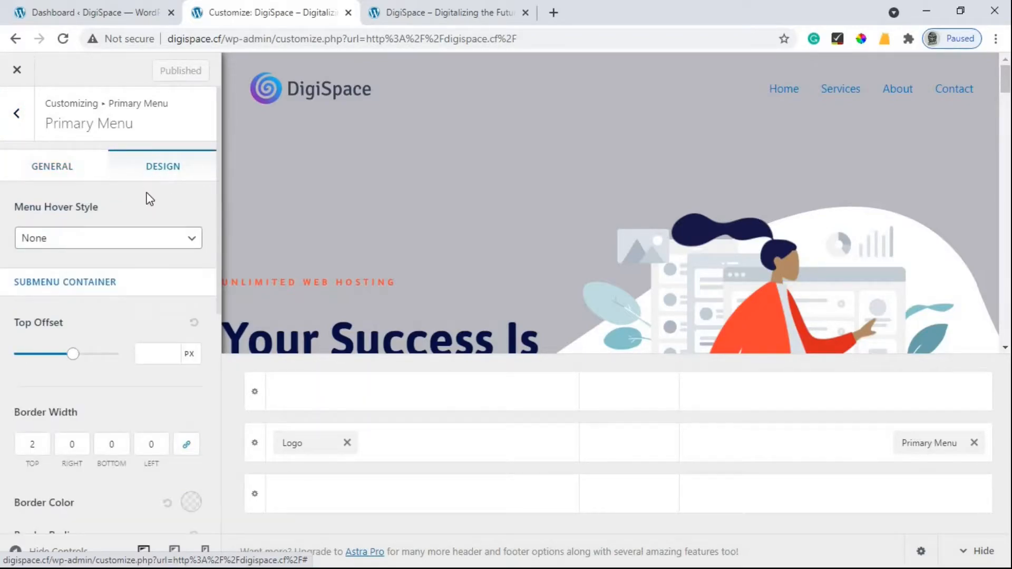
scroll(147, 199, "down", 4)
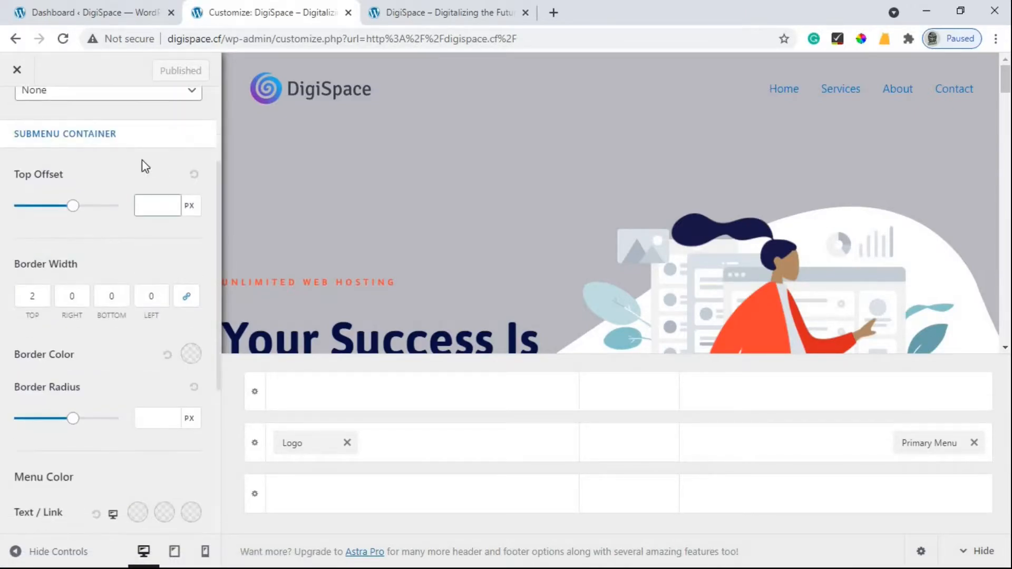
scroll(95, 181, "down", 4)
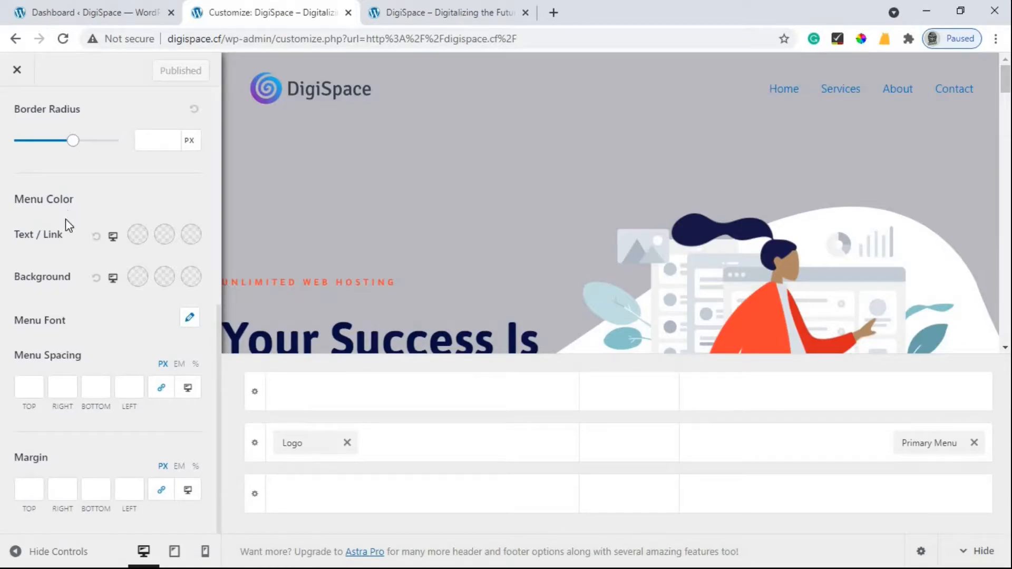
left_click(136, 236)
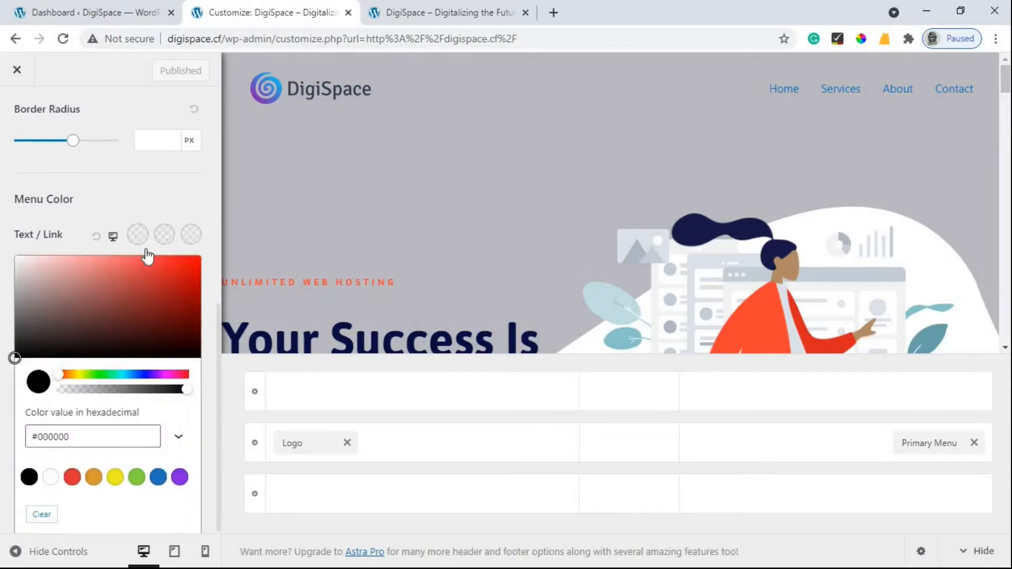
left_click(194, 268)
left_click(213, 253)
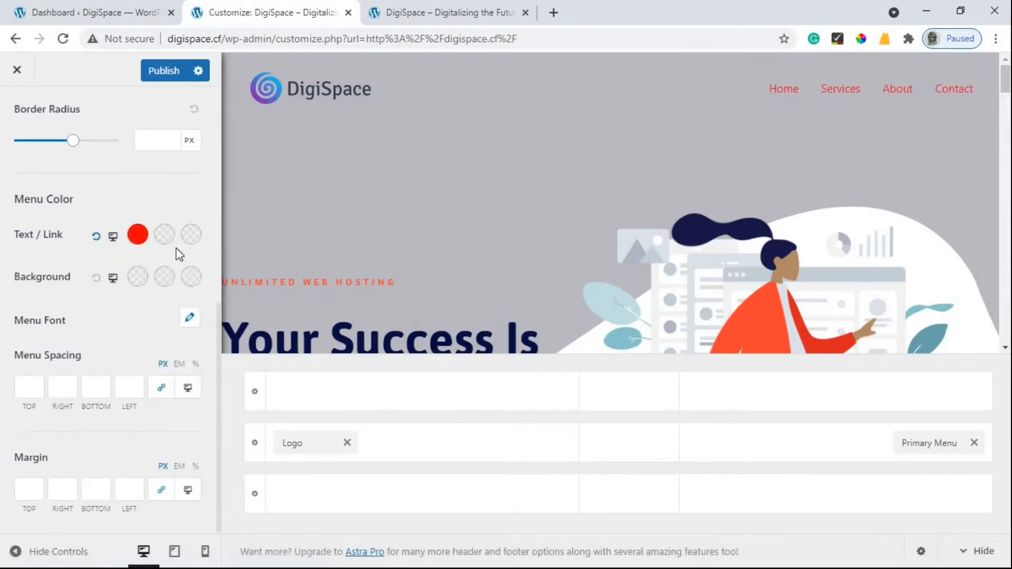
left_click(138, 233)
left_click_drag(30, 335, 7, 340)
left_click(180, 255)
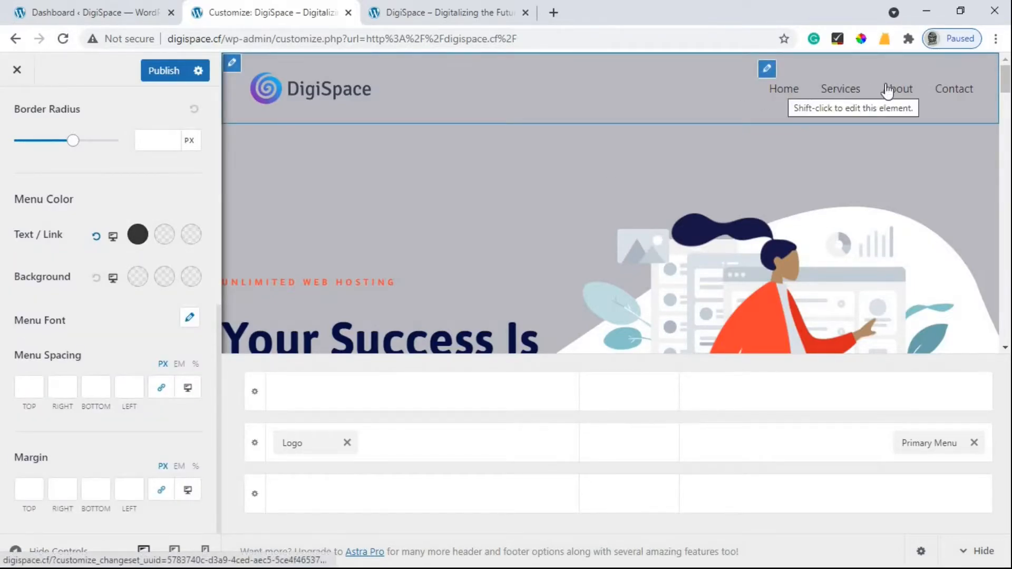
Set the menu link hover colour to teal #318682.
left_click(164, 235)
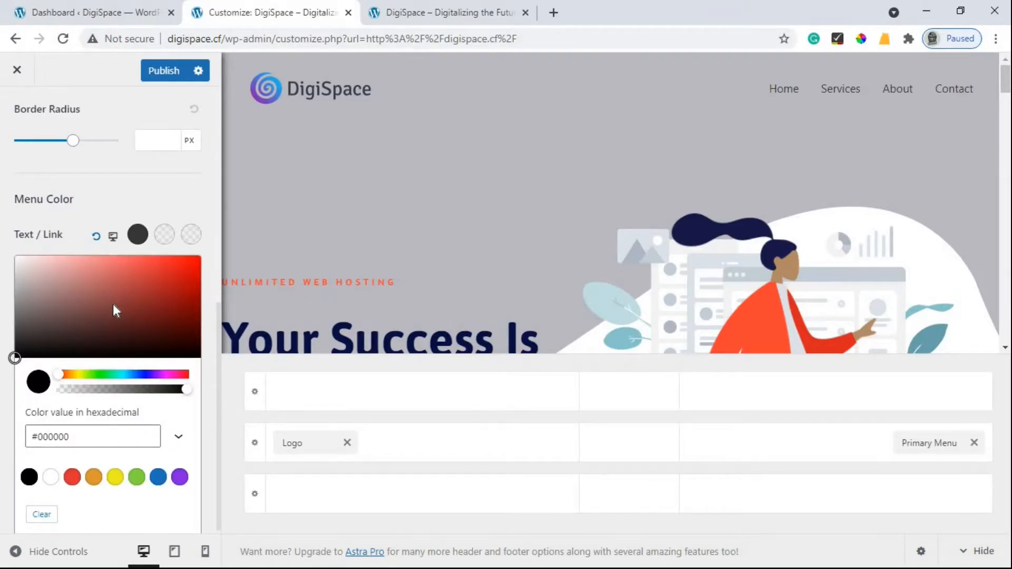
left_click(122, 376)
left_click(134, 304)
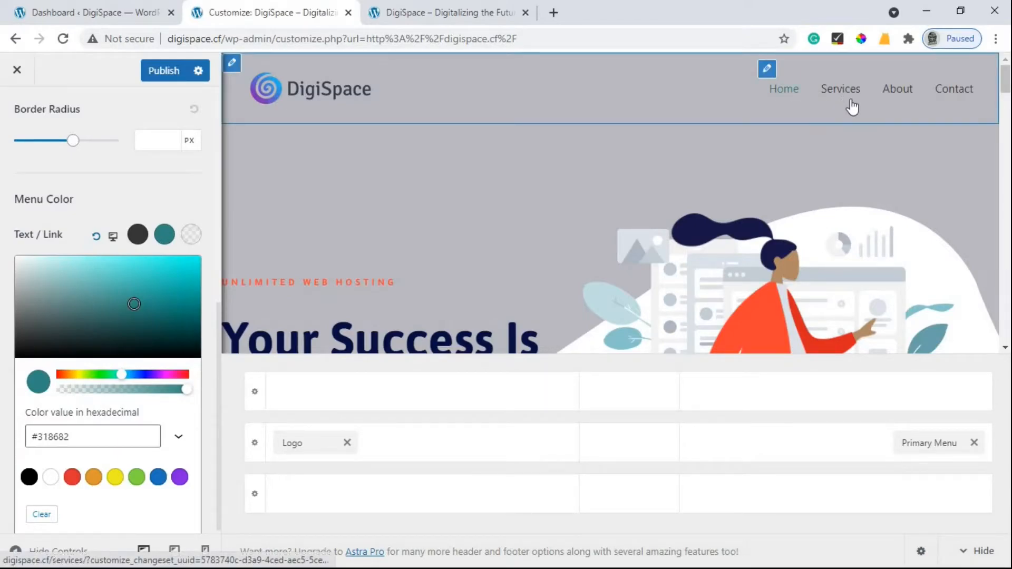
Set the active menu link colour to teal #318682 by pasting the copied hex value.
left_click(190, 240)
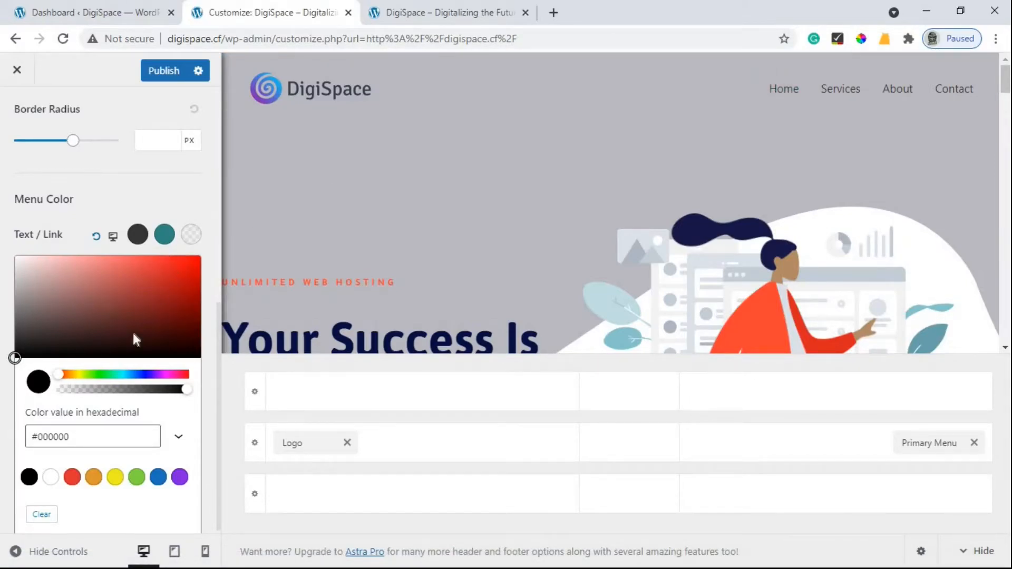
left_click(133, 374)
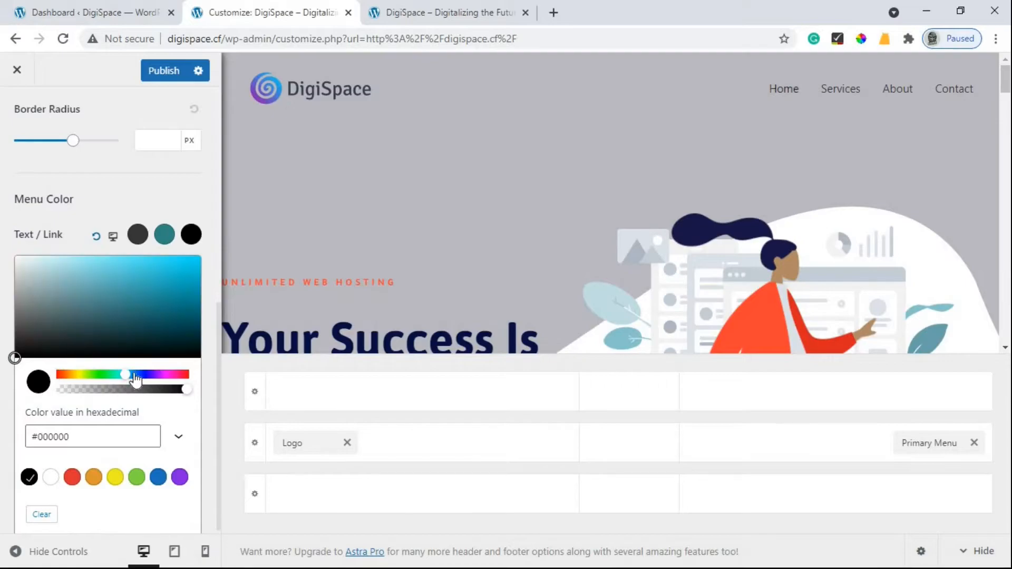
left_click(166, 239)
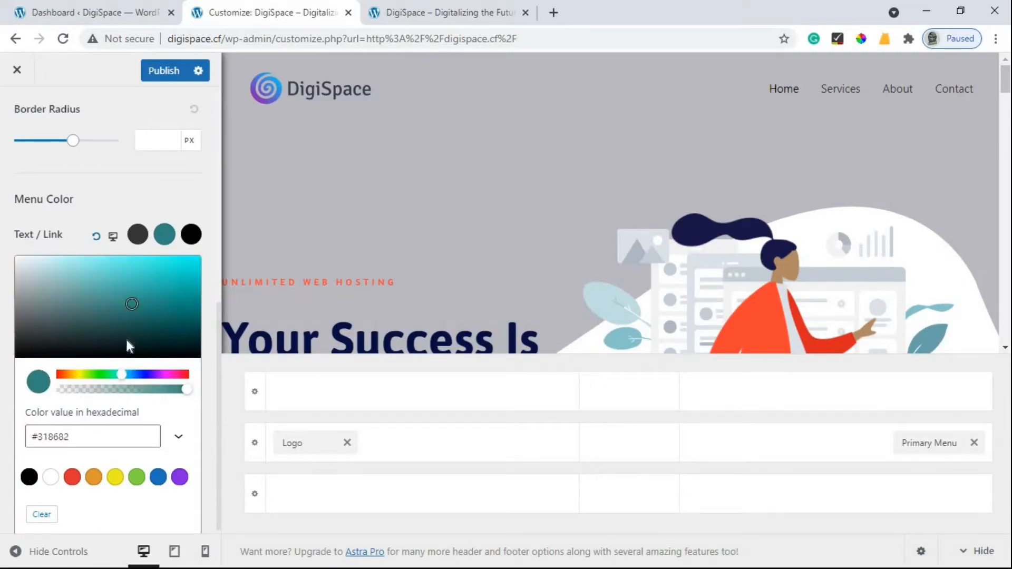
left_click_drag(87, 437, 27, 434)
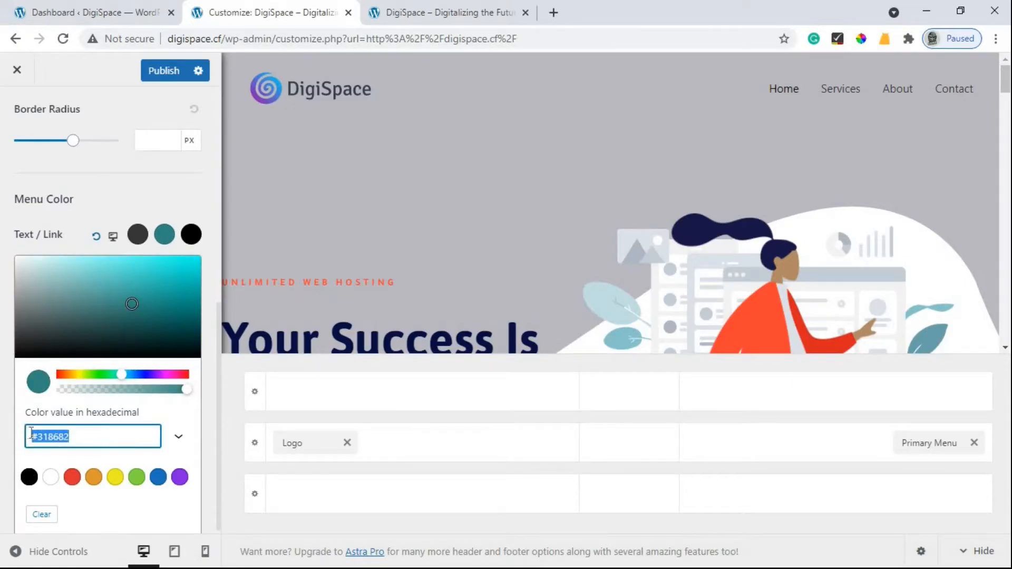
left_click(191, 232)
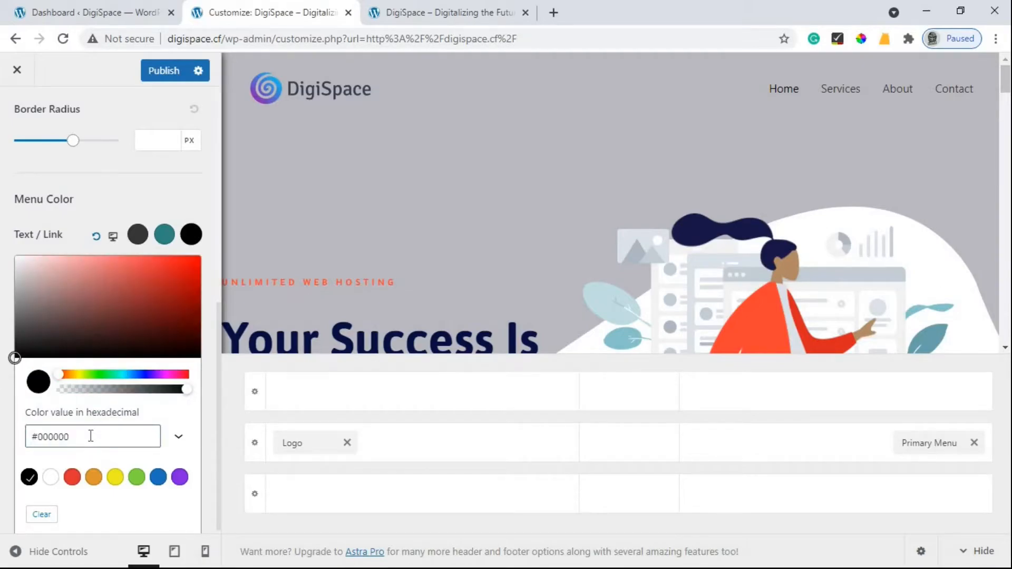
left_click(6, 451)
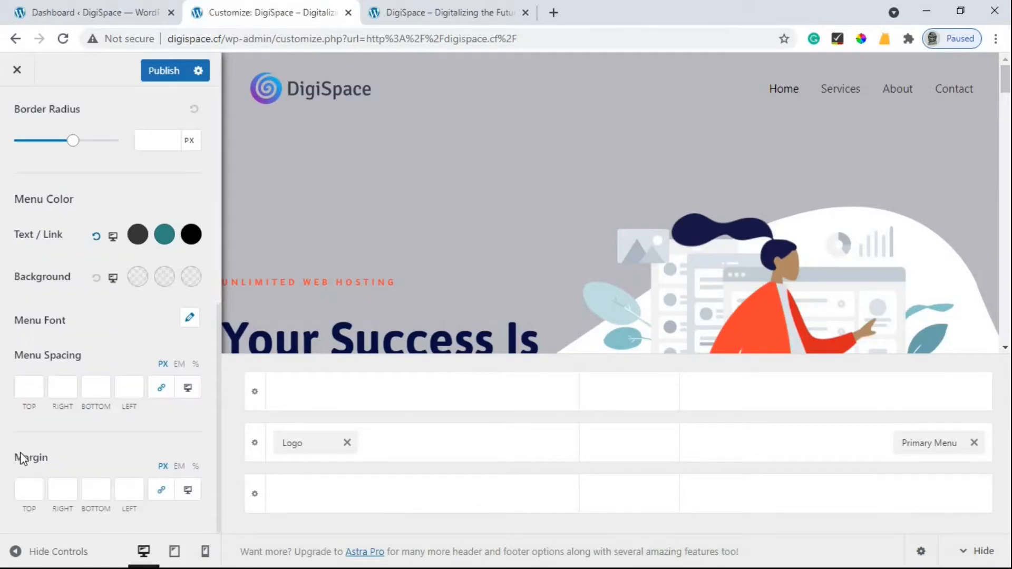
left_click(191, 234)
left_click_drag(76, 438, 33, 434)
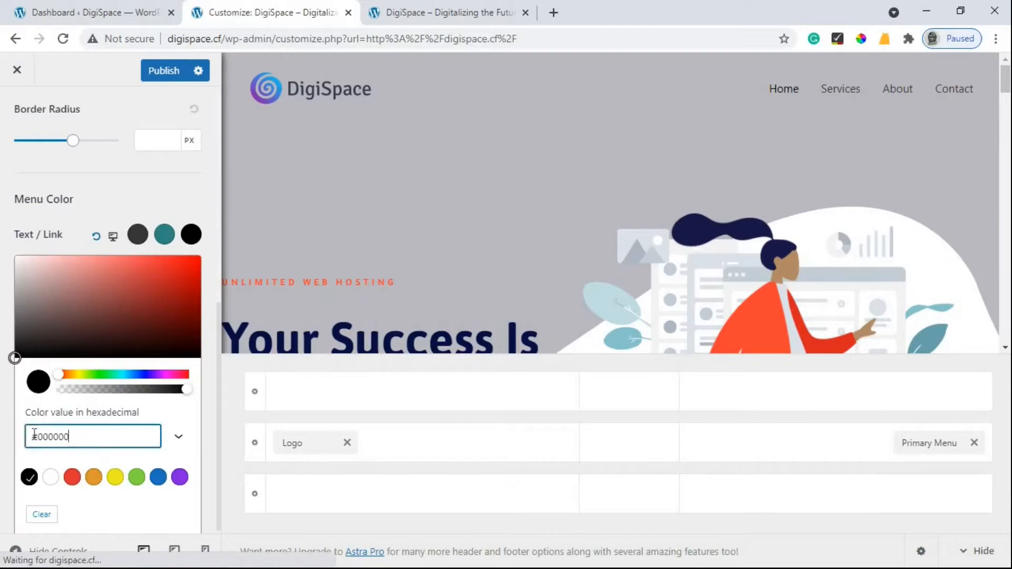
key("ctrl+v")
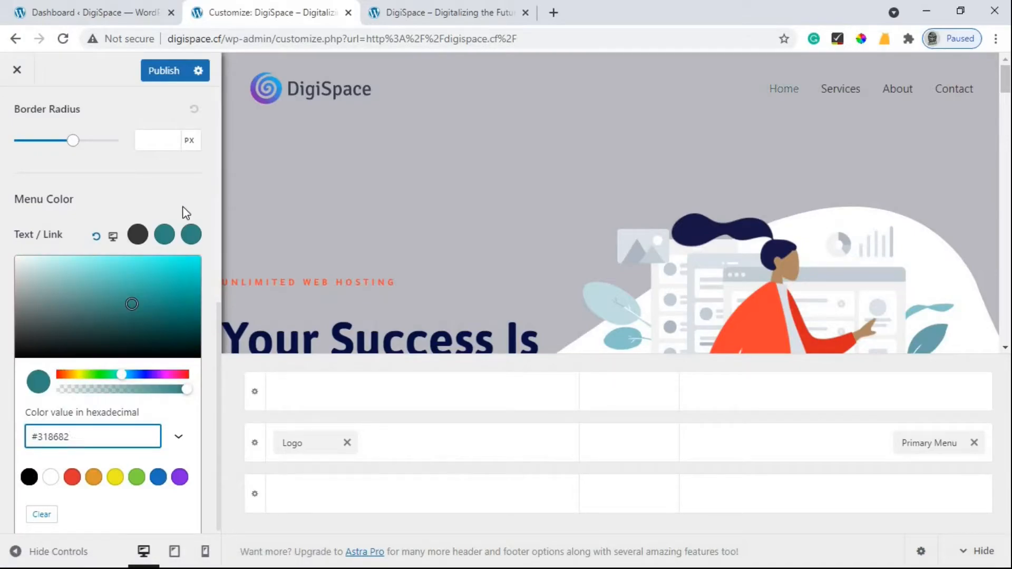
left_click(183, 207)
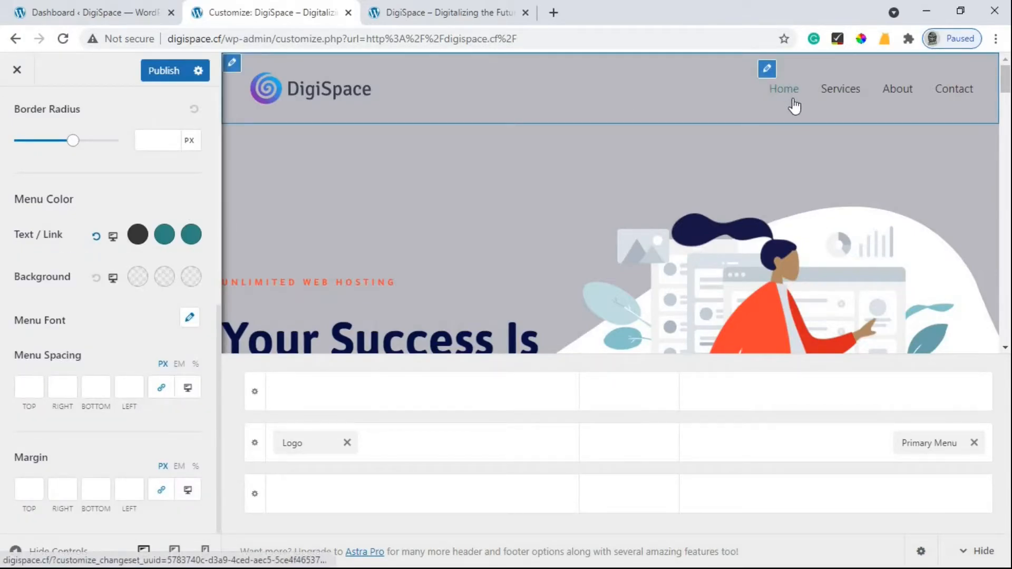
Publish the menu colours and reload the live site to see grey links with Home in teal.
left_click(165, 68)
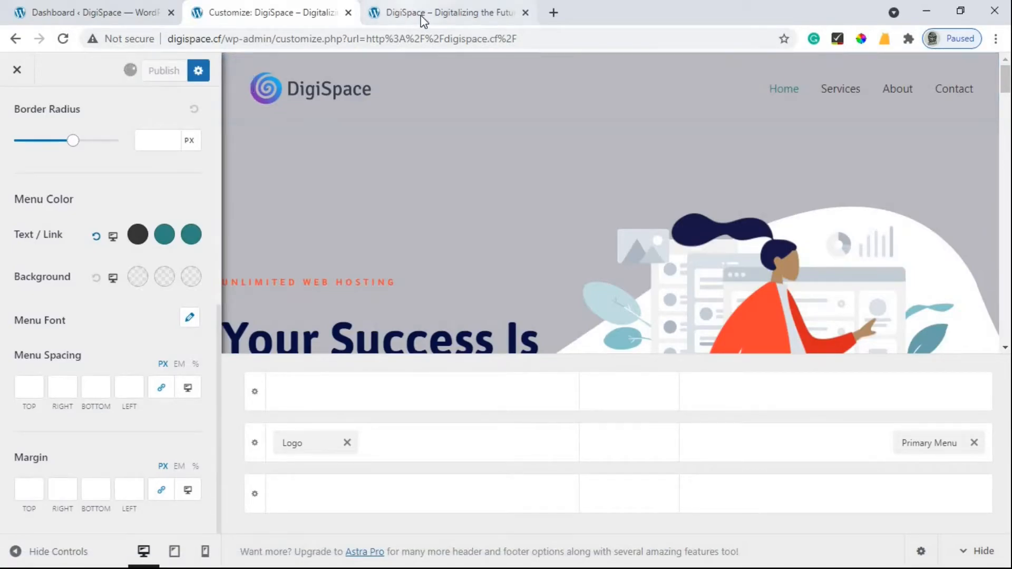
left_click(423, 21)
left_click(58, 40)
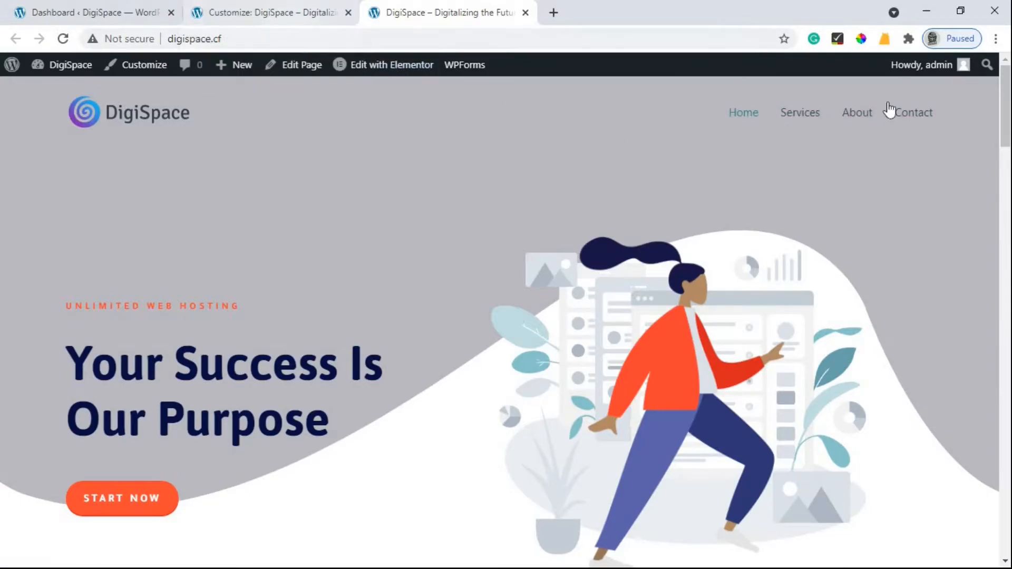
left_click(243, 8)
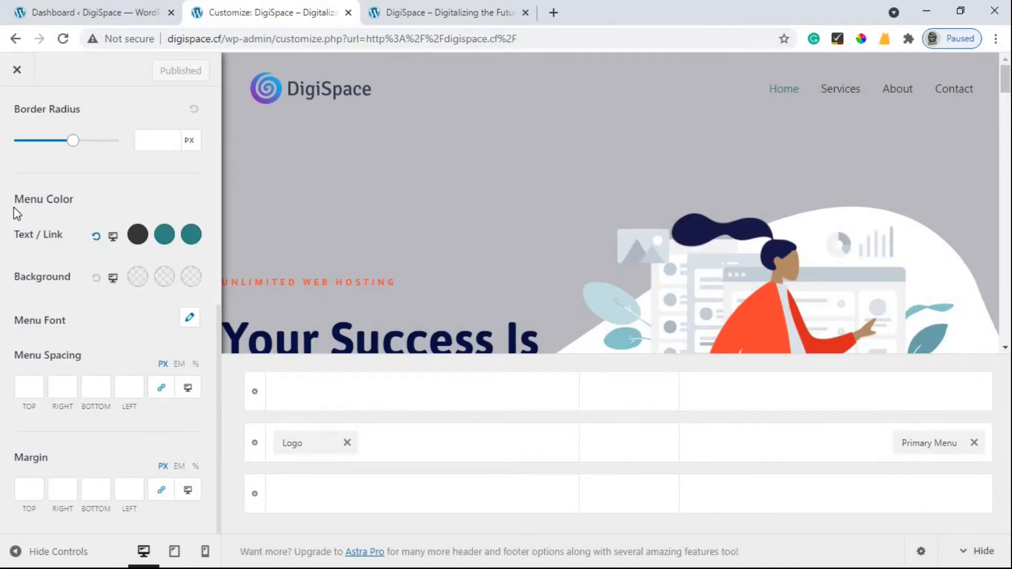
Open the Primary Menu font settings and try Adamina as the font family.
left_click(188, 318)
scroll(106, 316, "down", 1)
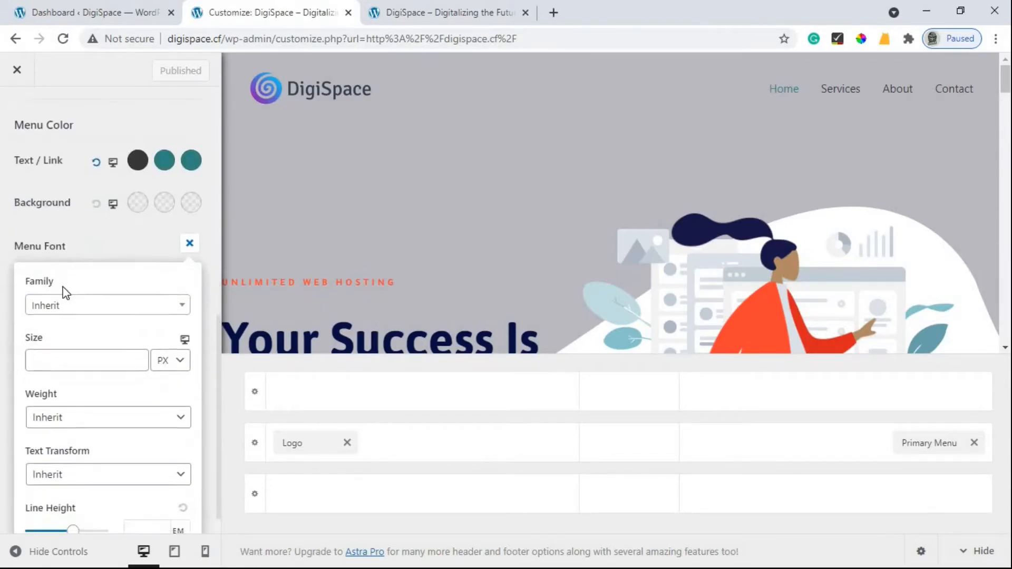
left_click(66, 311)
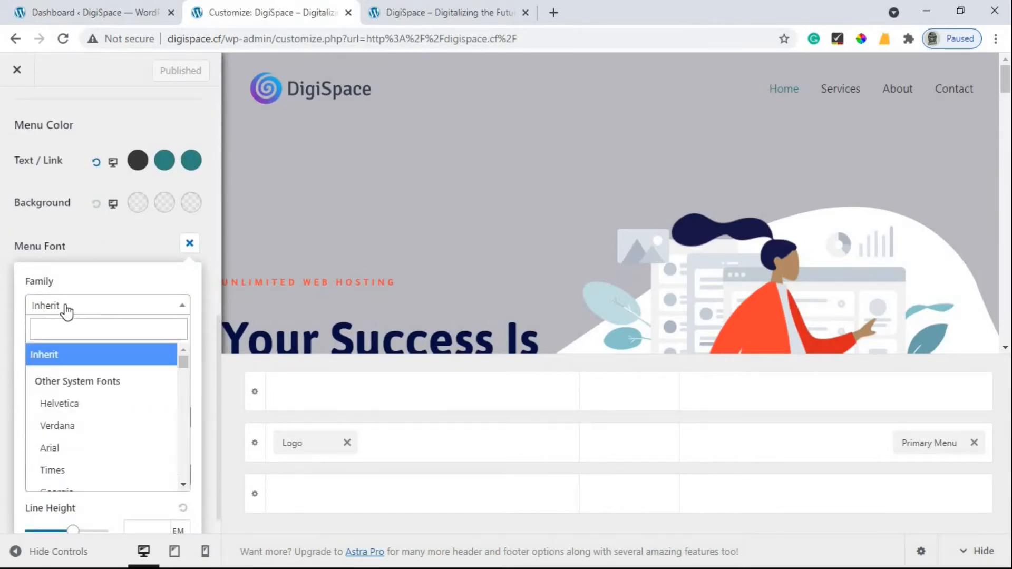
scroll(122, 333, "down", 1)
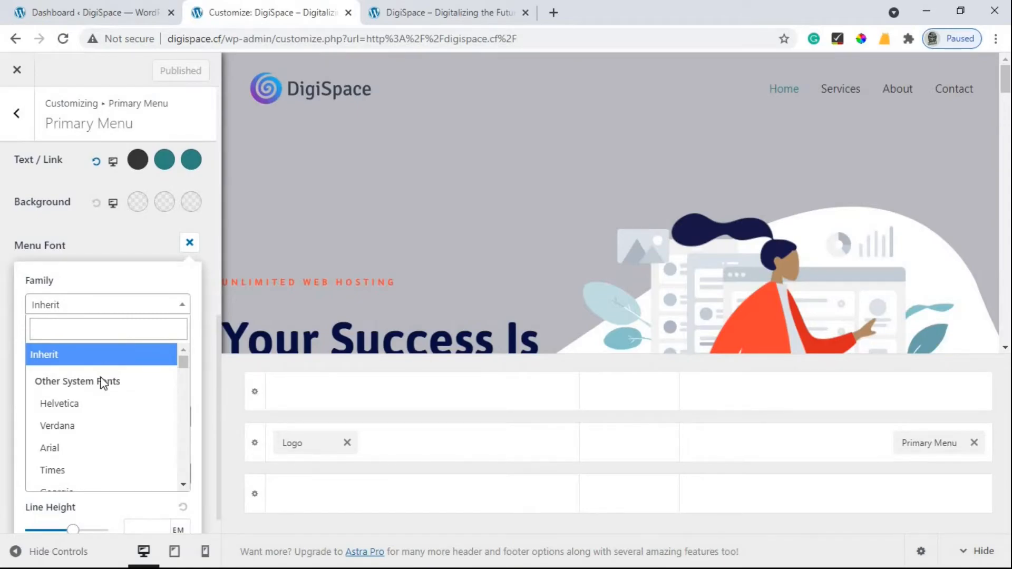
scroll(72, 422, "down", 4)
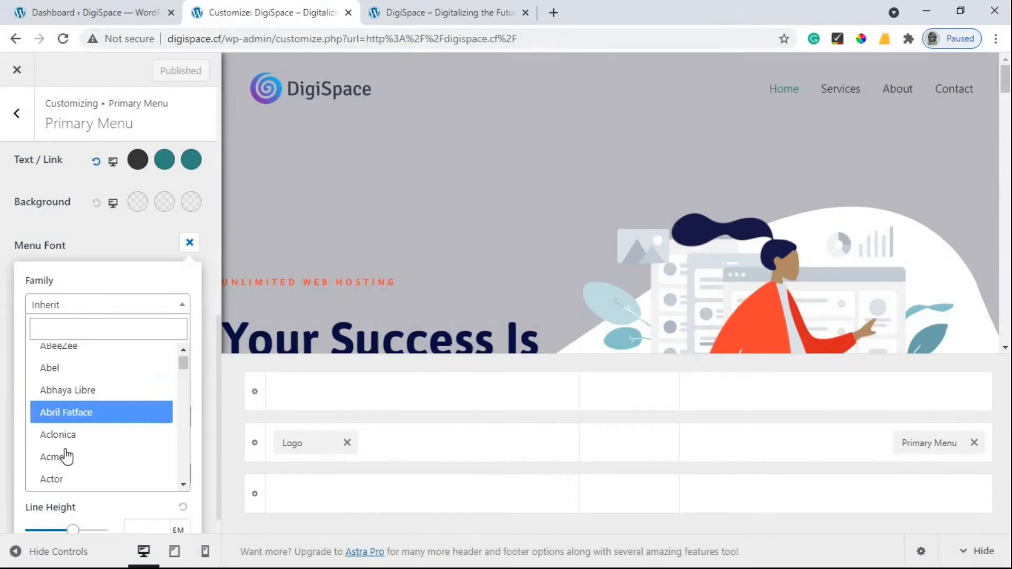
scroll(70, 456, "down", 1)
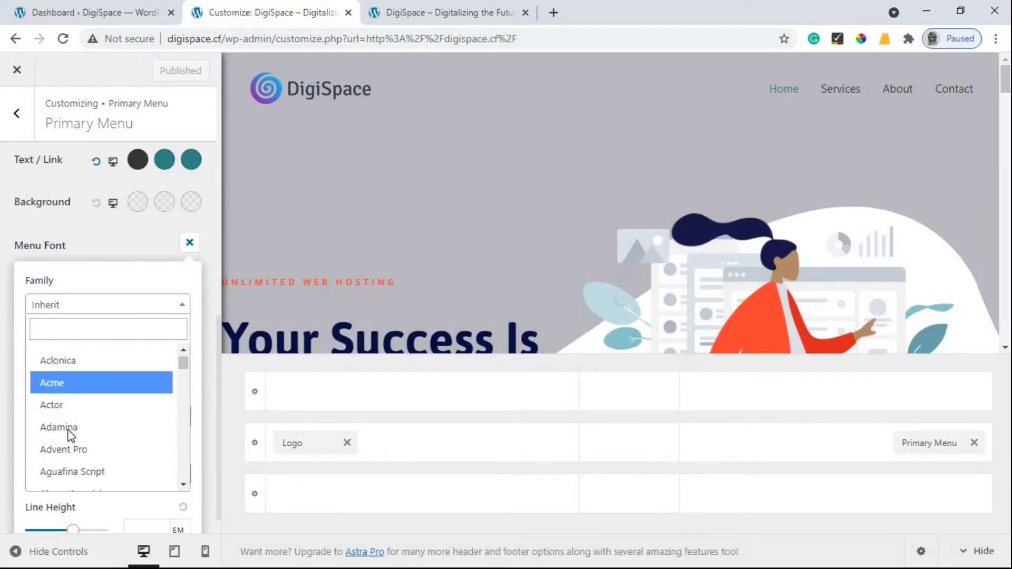
left_click(70, 427)
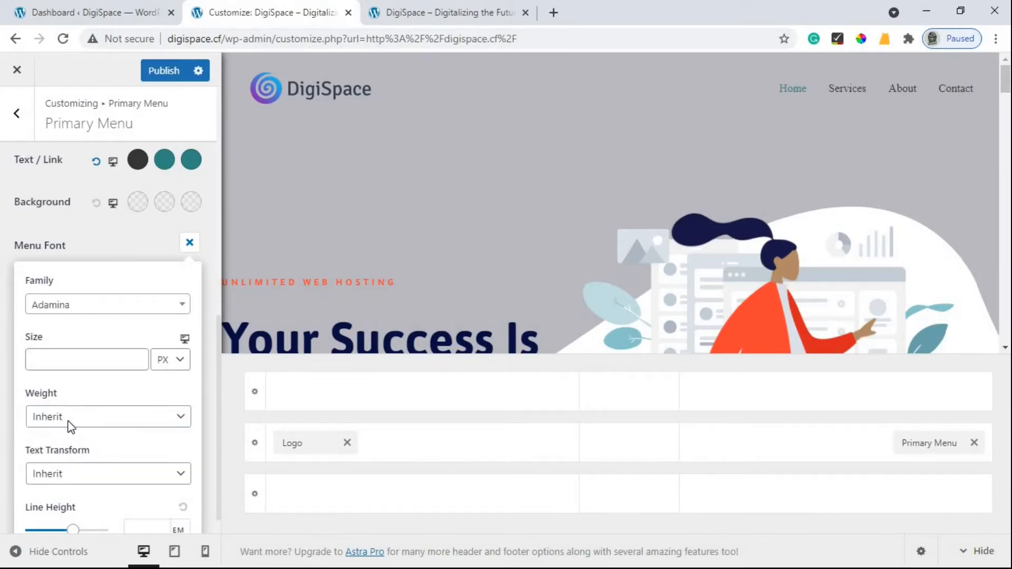
Change the menu font family from Adamina to Alata.
scroll(82, 367, "up", 2)
left_click(68, 378)
scroll(100, 462, "down", 1)
left_click(87, 461)
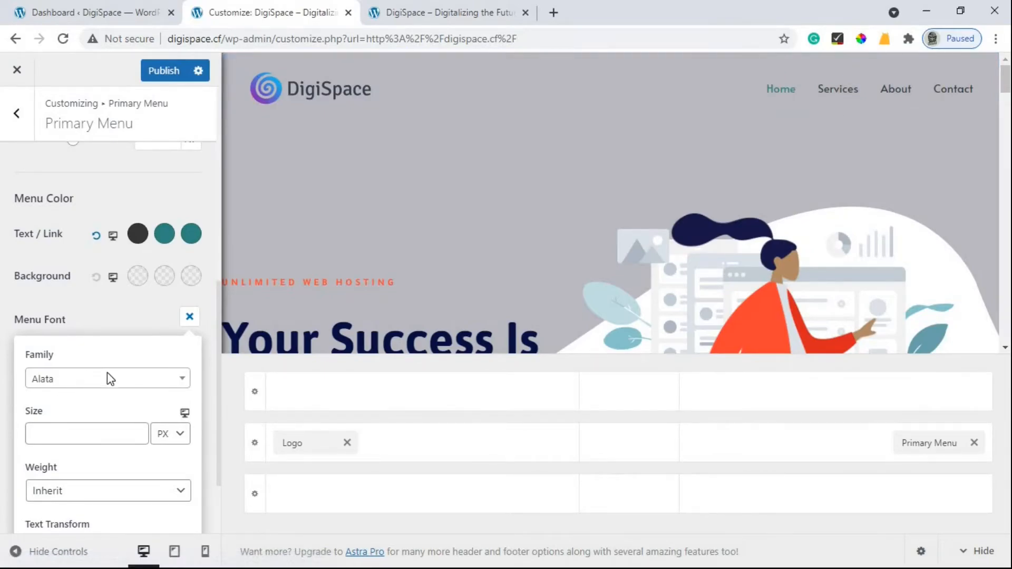
scroll(93, 400, "down", 1)
left_click(135, 360)
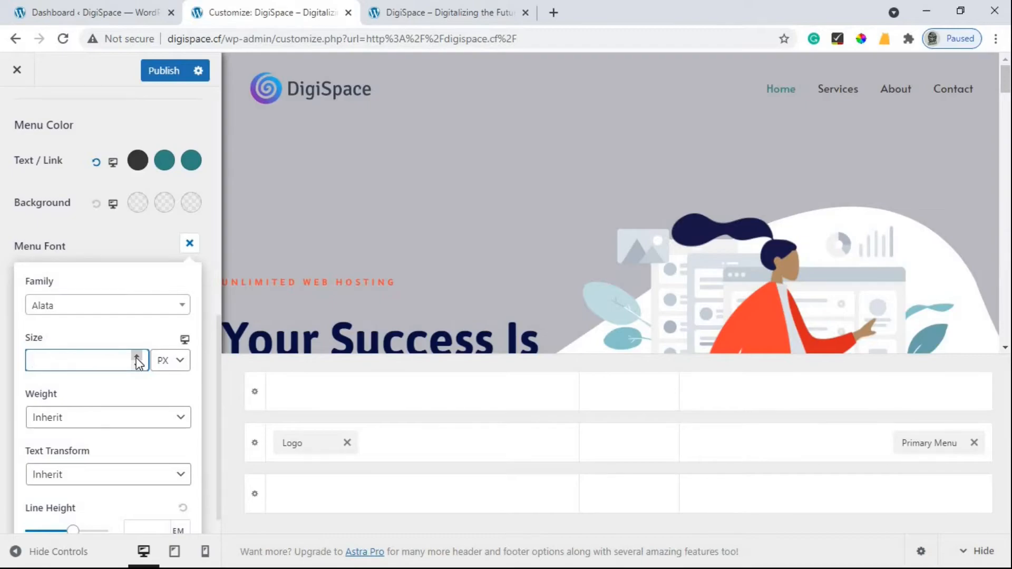
Set the primary menu font size to 15 px.
left_click(136, 359)
left_click(136, 358)
left_click(137, 359)
left_click(136, 359)
left_click(137, 358)
left_click(136, 358)
left_click(137, 358)
left_click(137, 358)
left_click(137, 358)
left_click(136, 358)
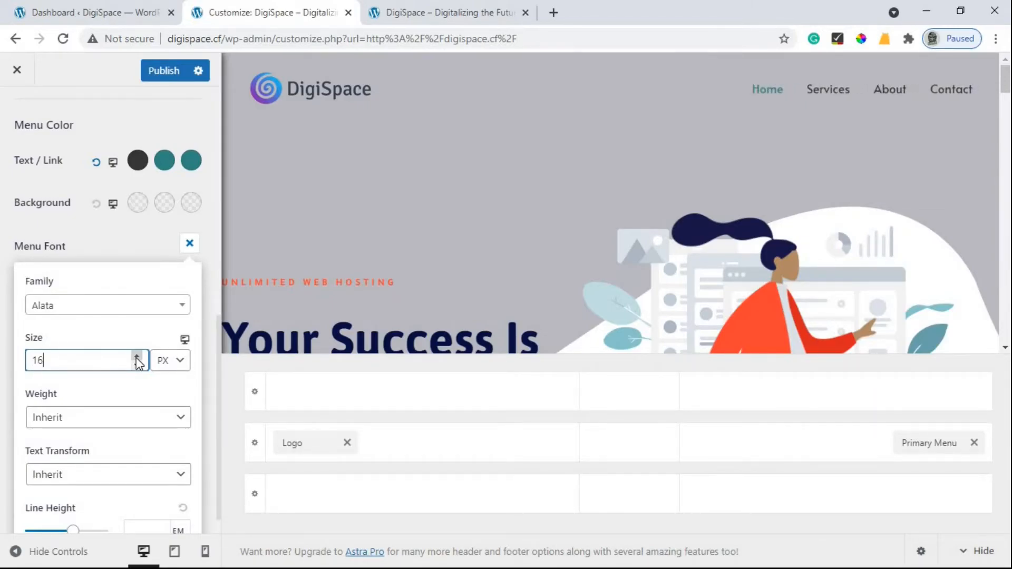
left_click(136, 358)
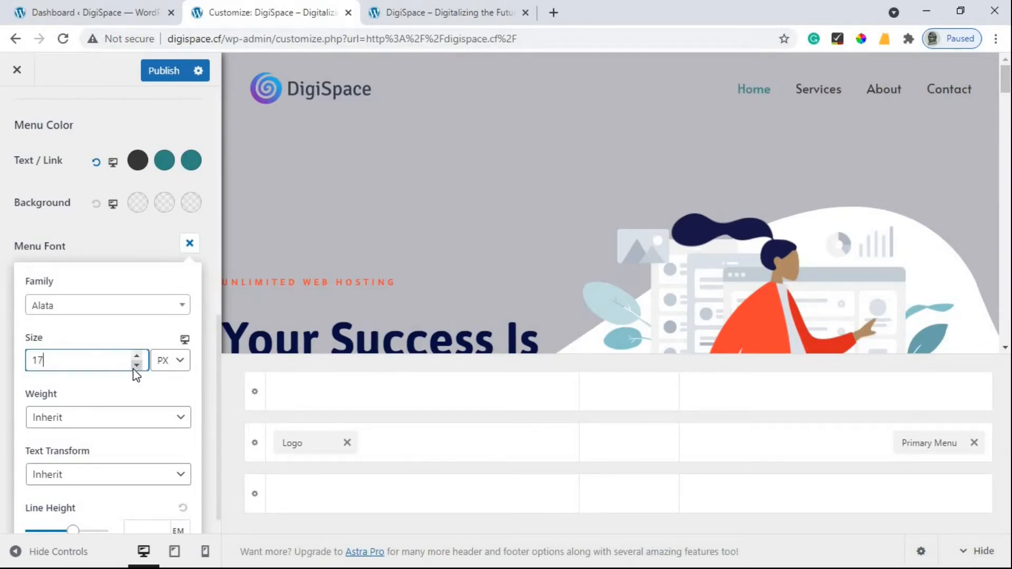
left_click(136, 364)
left_click(136, 364)
scroll(105, 400, "down", 1)
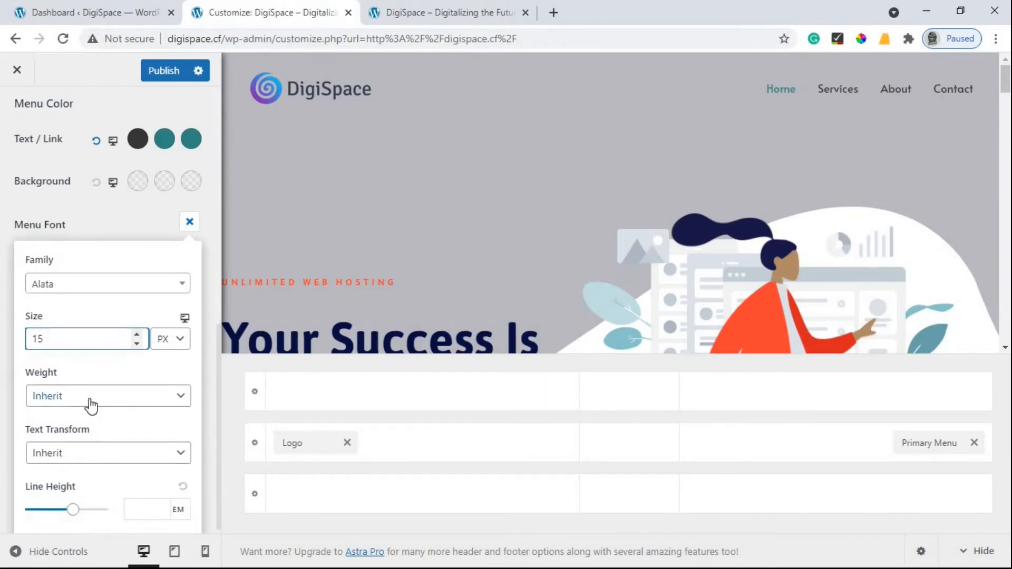
Set the primary menu font weight to Normal 400.
left_click(92, 390)
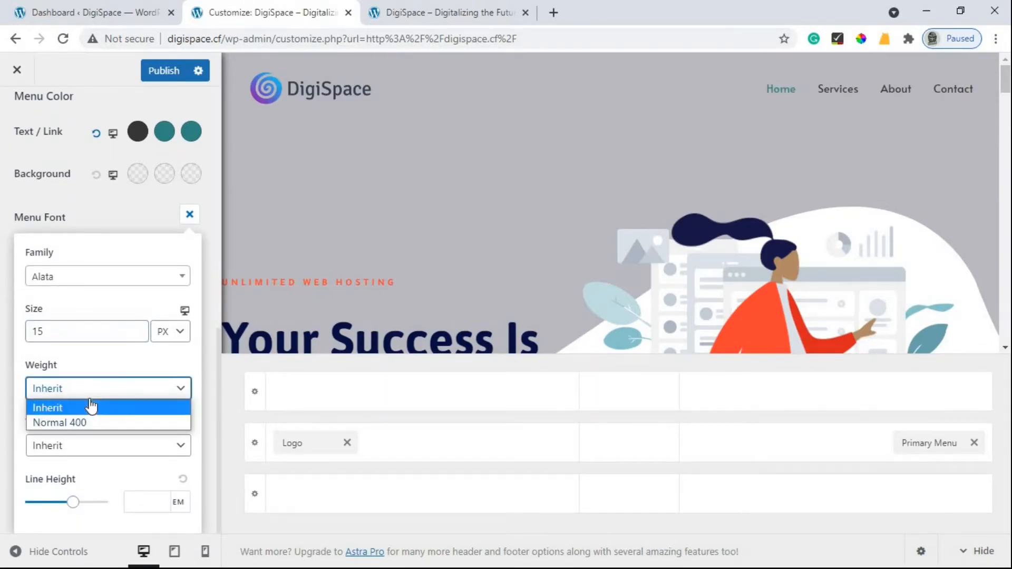
left_click(71, 421)
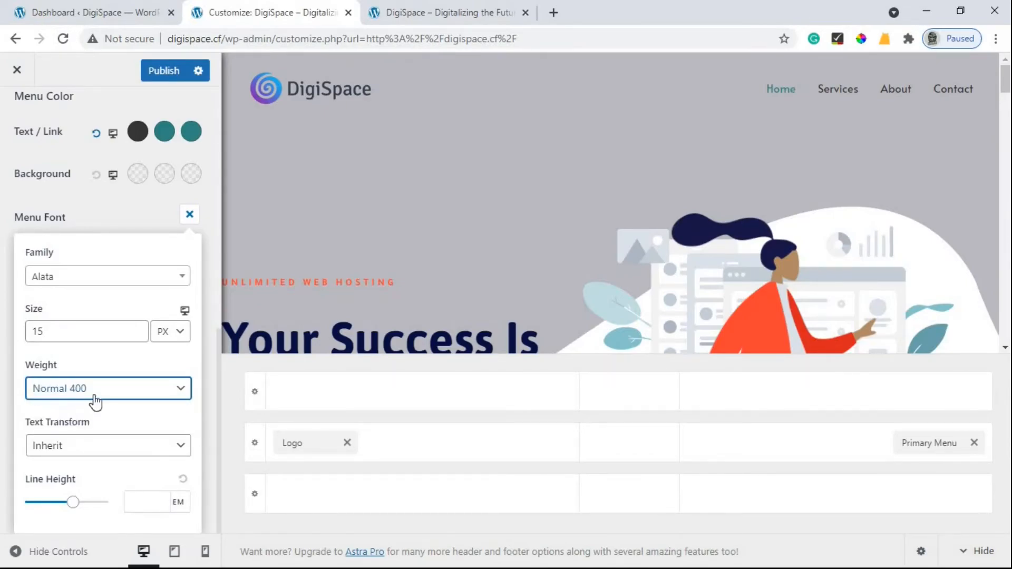
left_click(94, 398)
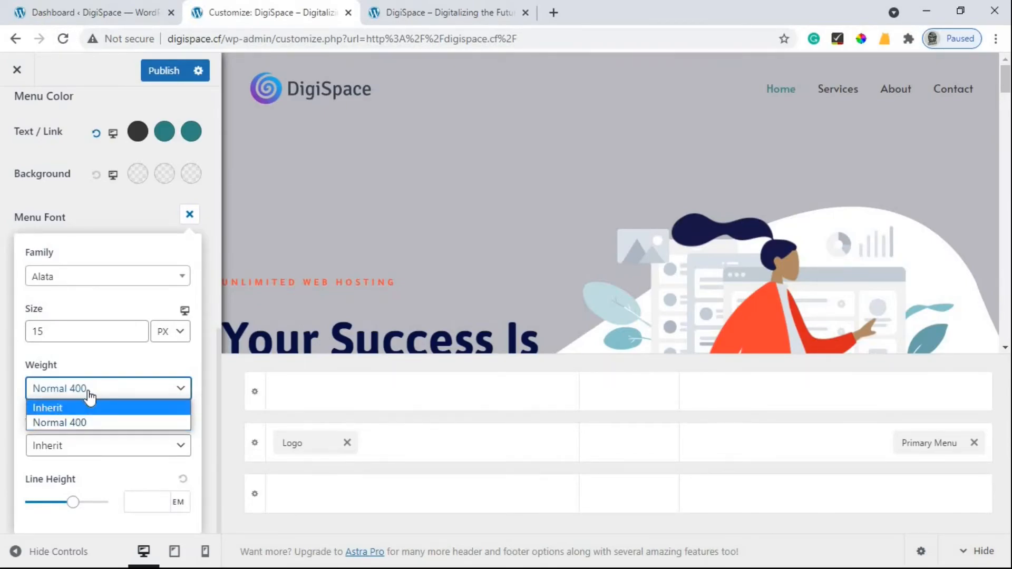
left_click(84, 407)
left_click(90, 453)
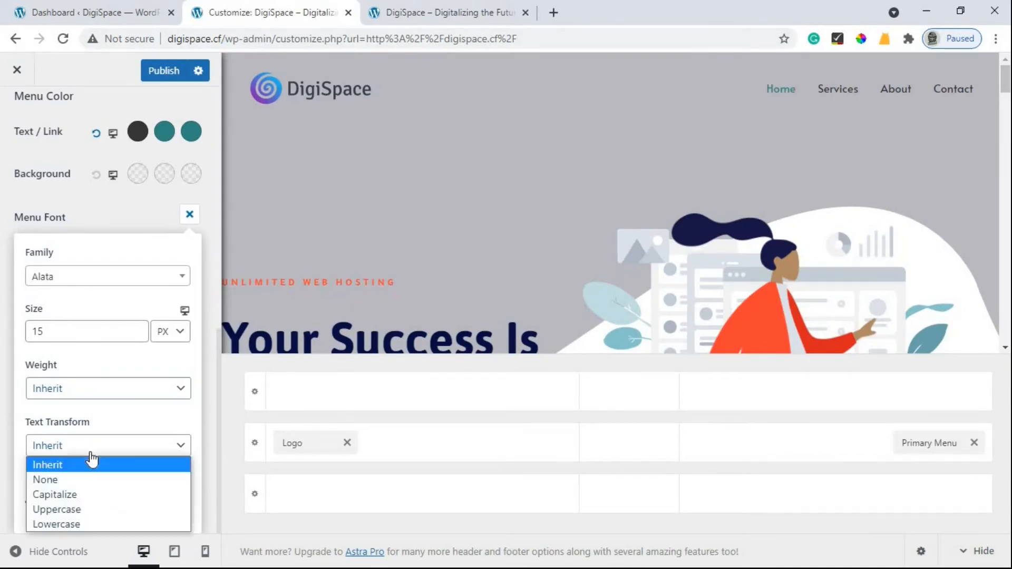
left_click(91, 389)
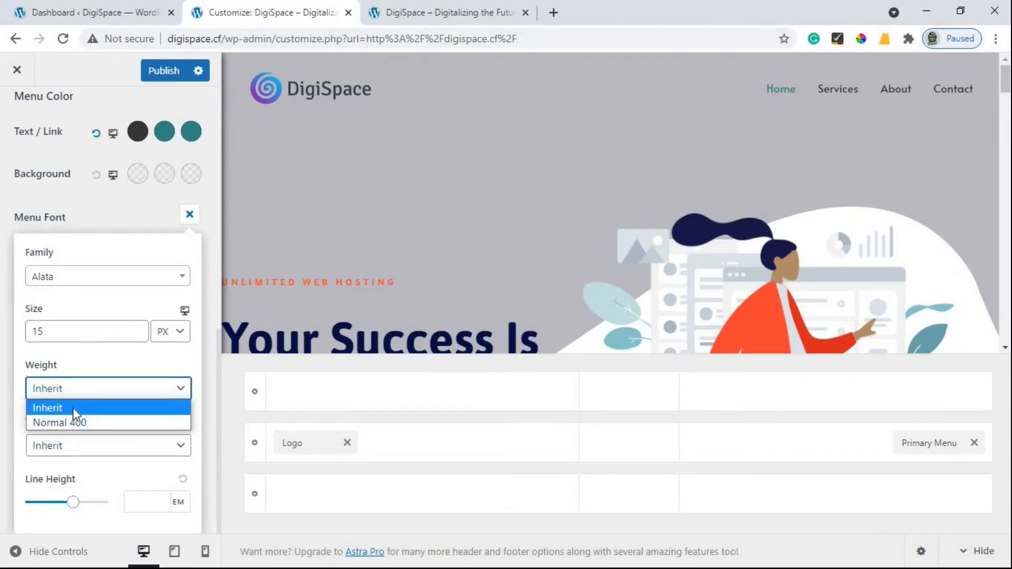
left_click(96, 406)
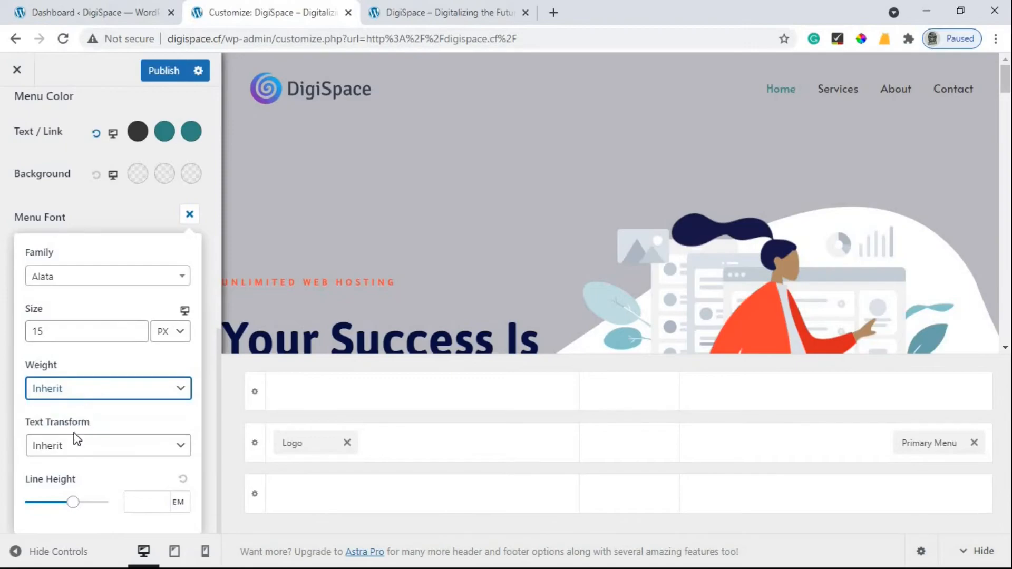
left_click(64, 389)
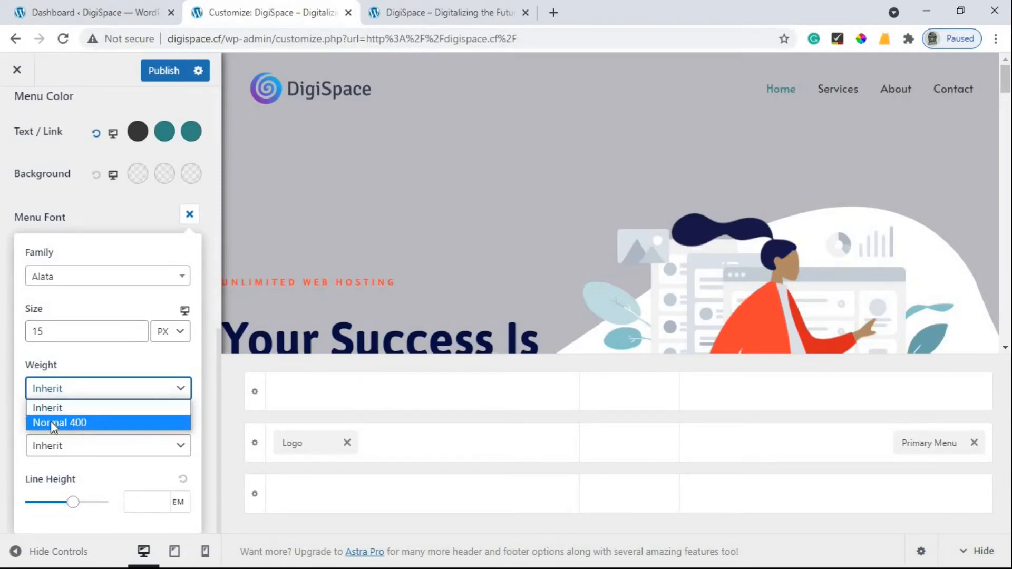
left_click(91, 422)
left_click(82, 389)
left_click(91, 422)
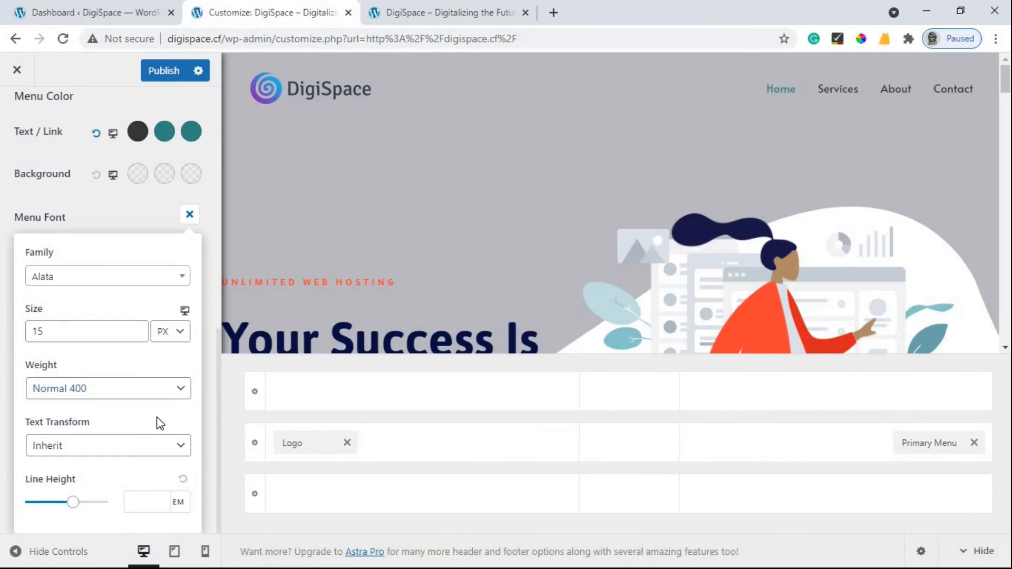
Preview Uppercase and Lowercase text transforms, then settle on Capitalize for the menu items.
left_click(95, 448)
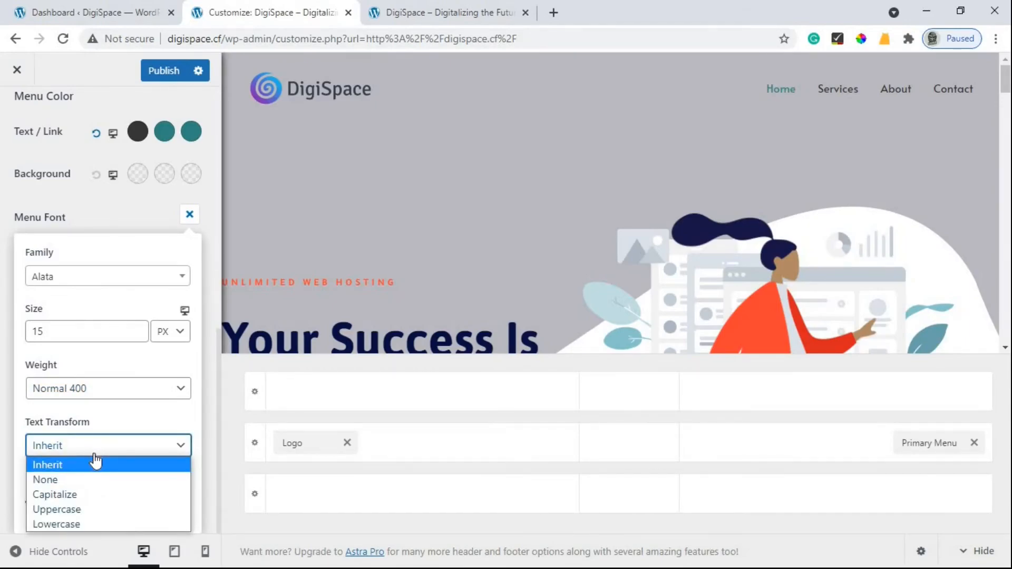
left_click(90, 459)
left_click(83, 459)
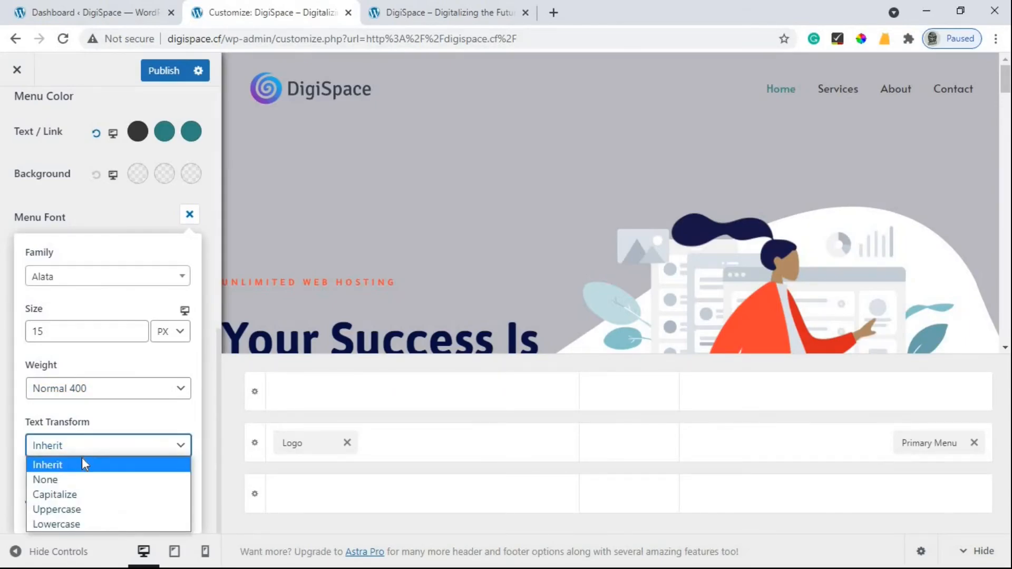
left_click(79, 496)
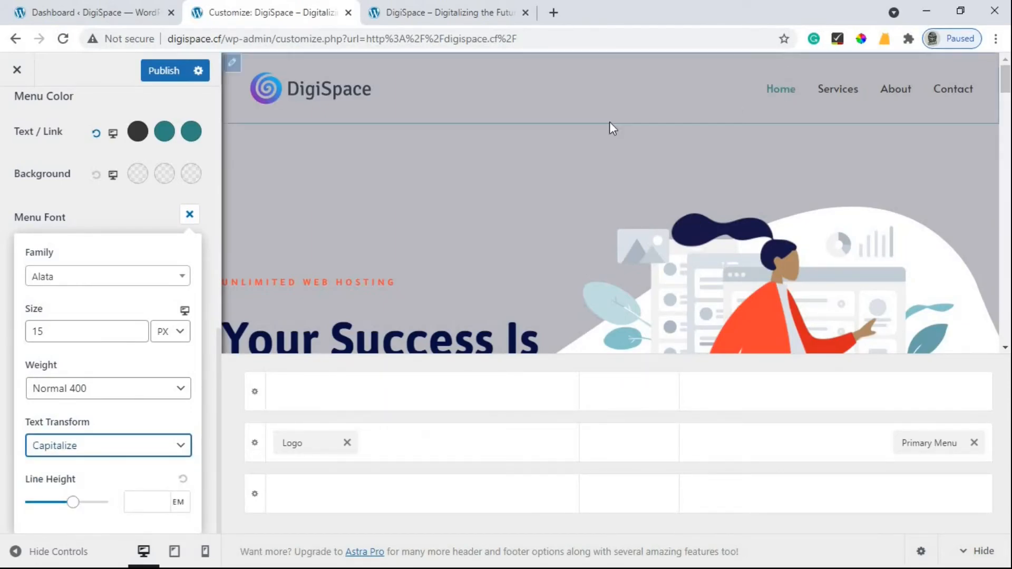
left_click(103, 447)
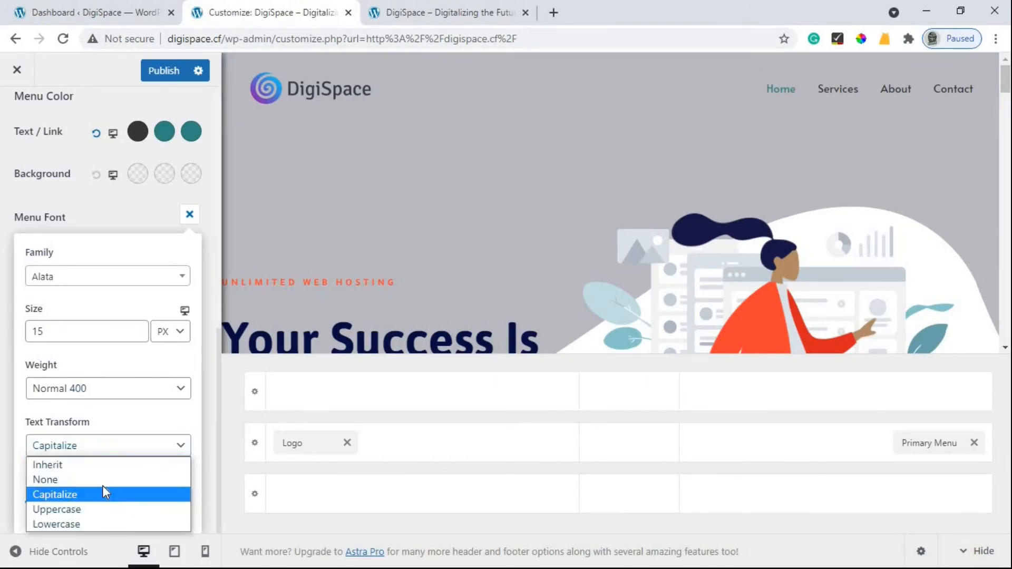
left_click(91, 510)
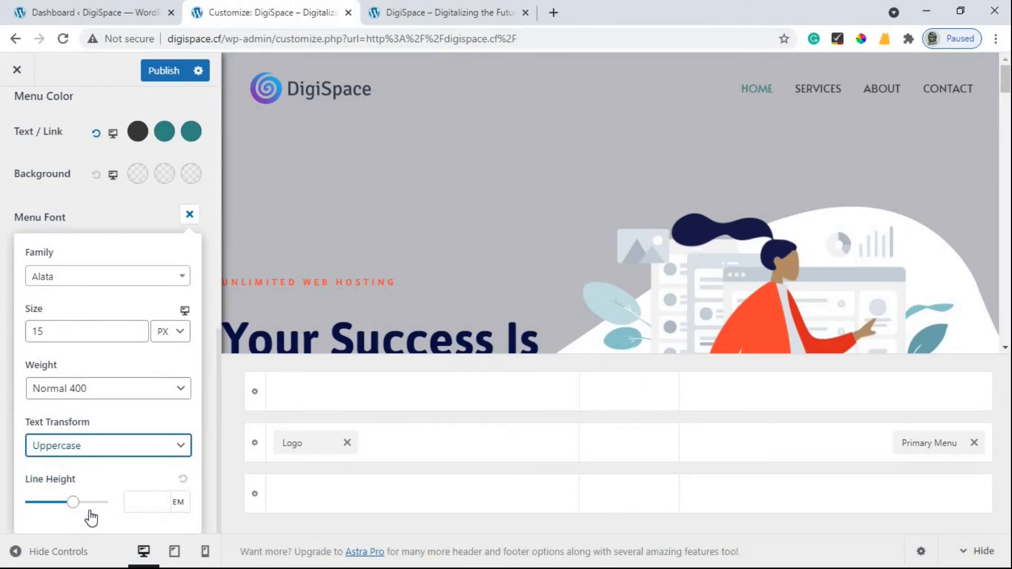
left_click(121, 451)
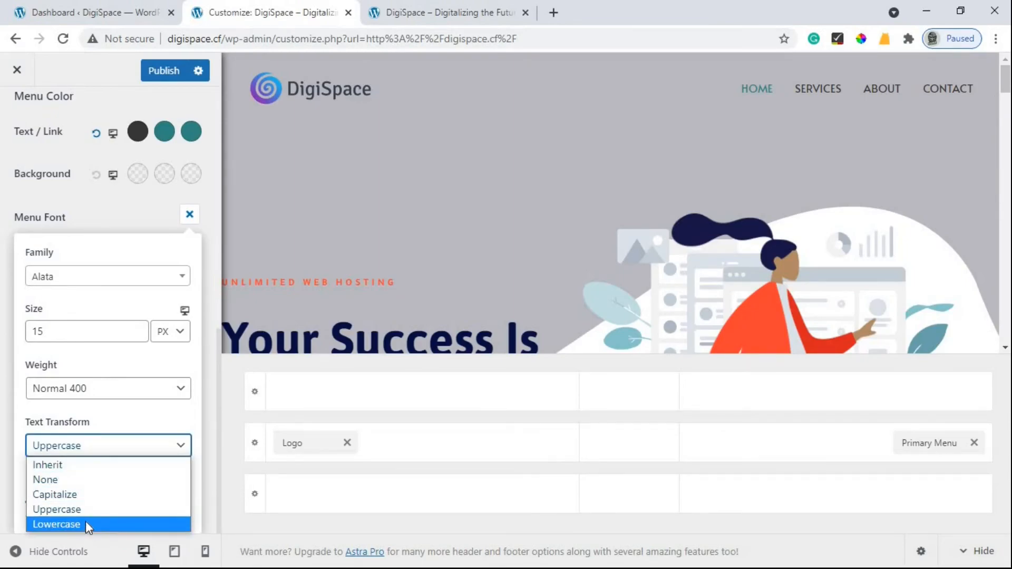
left_click(94, 523)
left_click(114, 449)
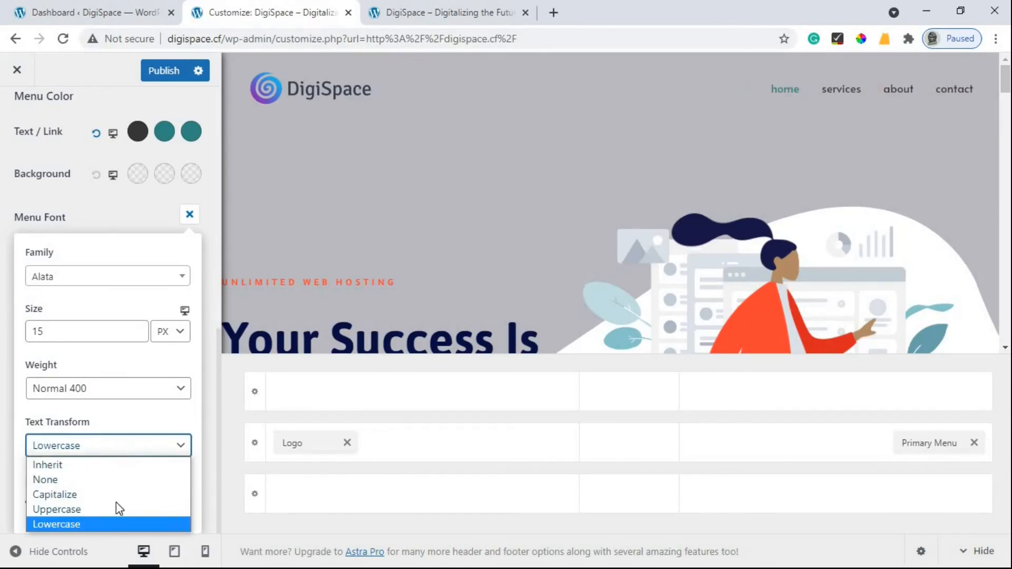
left_click(78, 498)
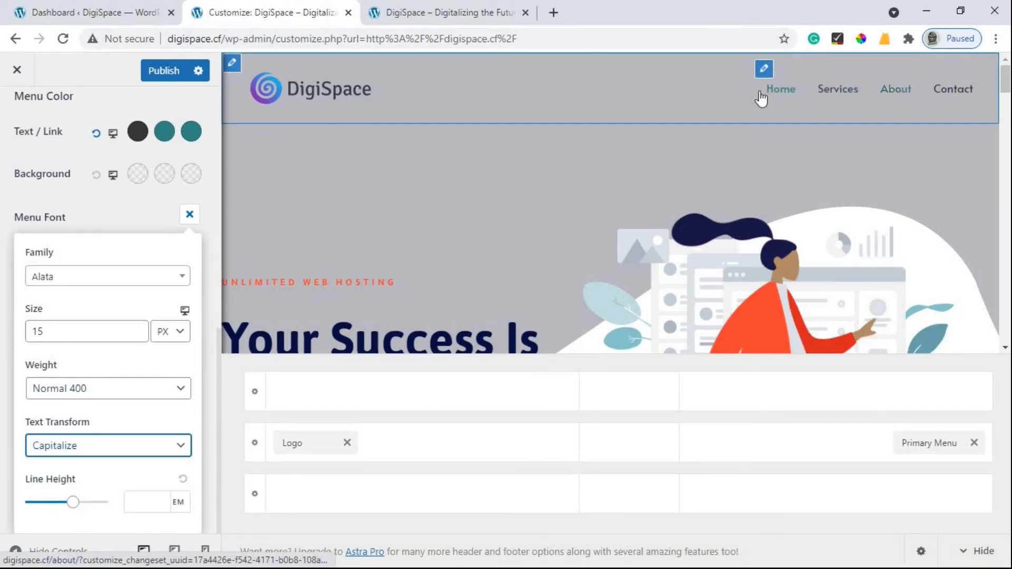
Publish the Customizer changes and reload the live DigiSpace site to check the menu.
left_click(160, 71)
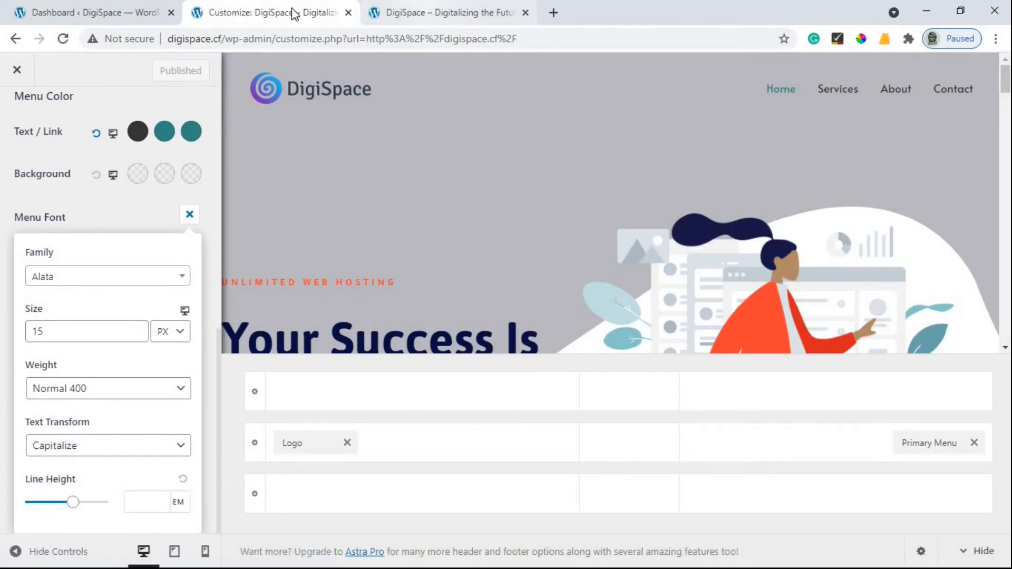
left_click(421, 6)
left_click(57, 41)
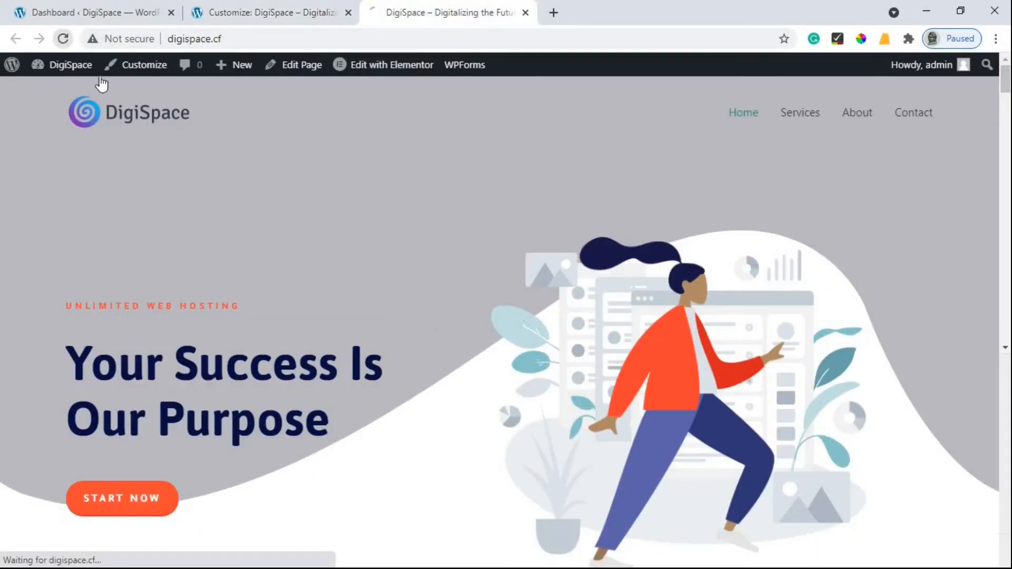
mouse_move(66, 66)
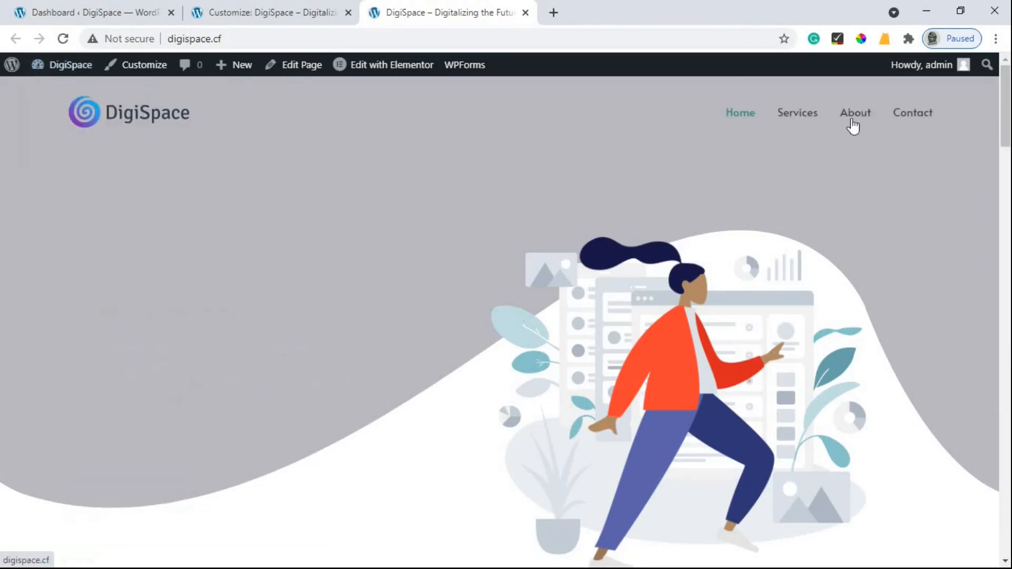